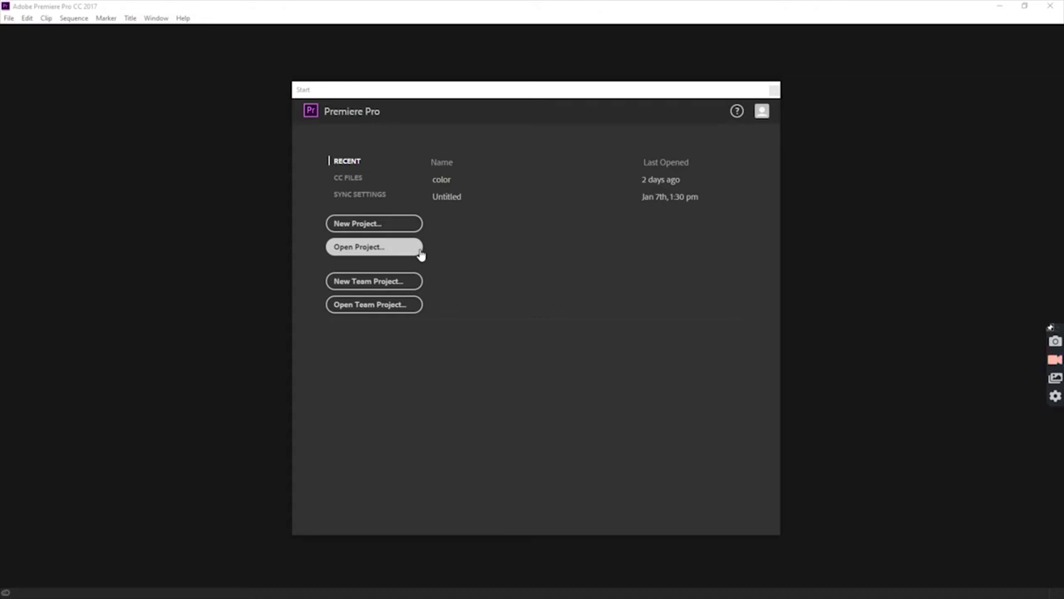
- Start a new project named 'part 1' and open its location picker
left_click(381, 224)
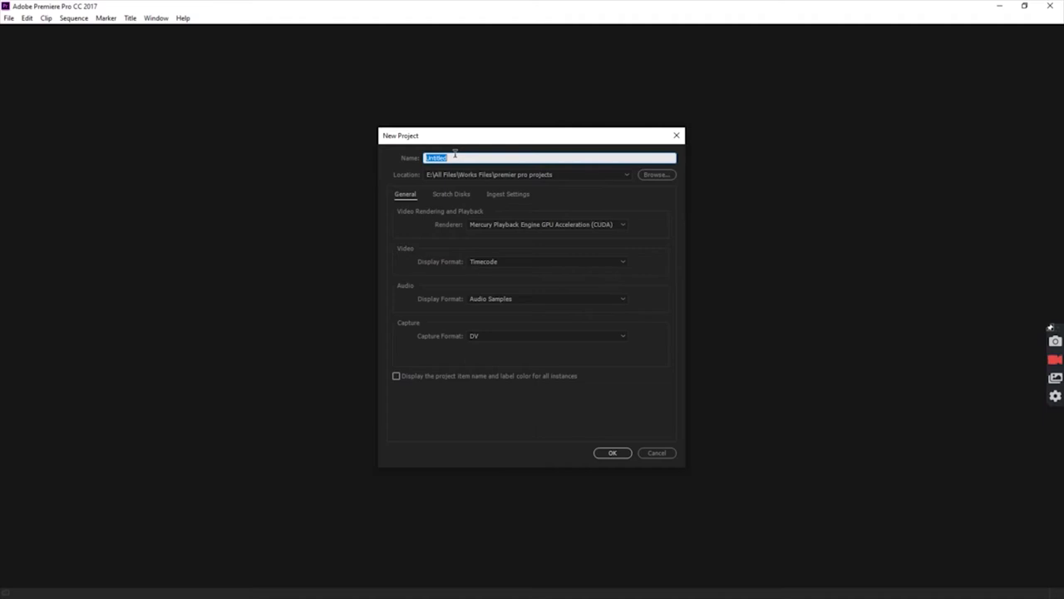
type("p")
type("art 1")
left_click(652, 178)
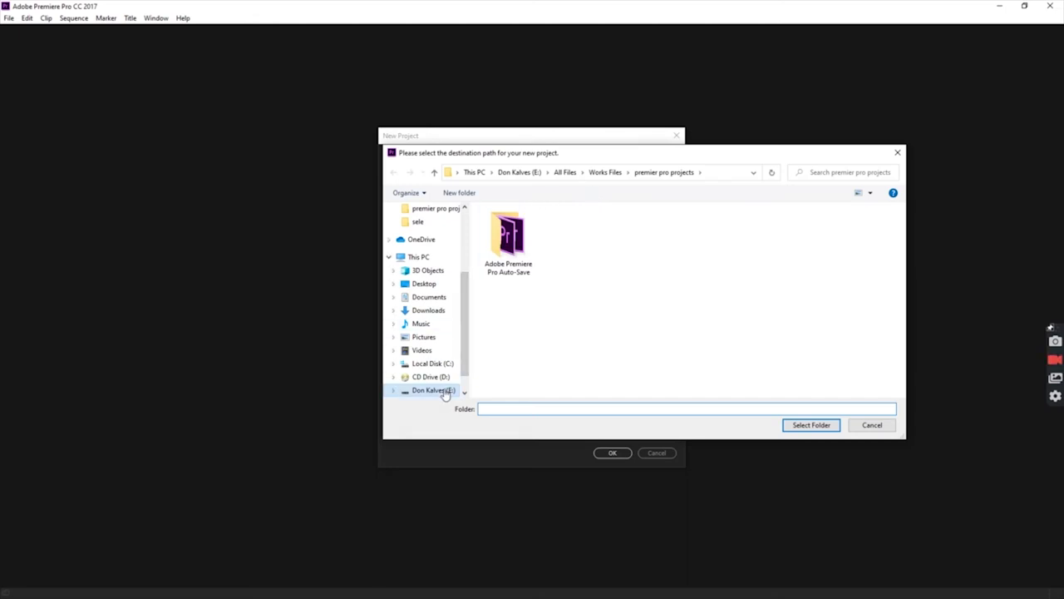
- Set the project location to E:\All Files\Works Files\premier pro projects
left_click(441, 390)
double_click(502, 225)
double_click(503, 236)
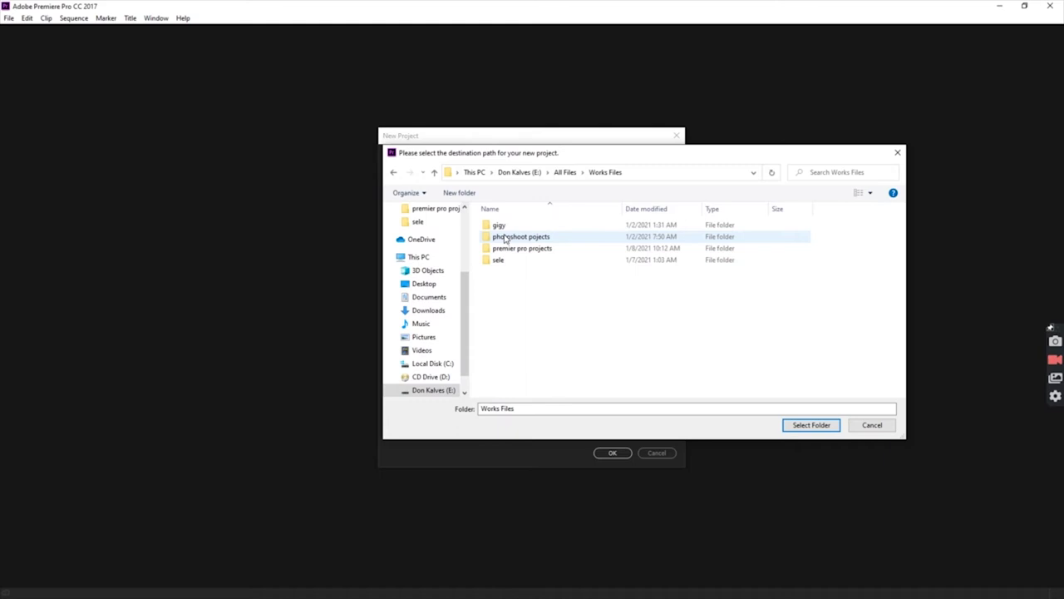
double_click(507, 249)
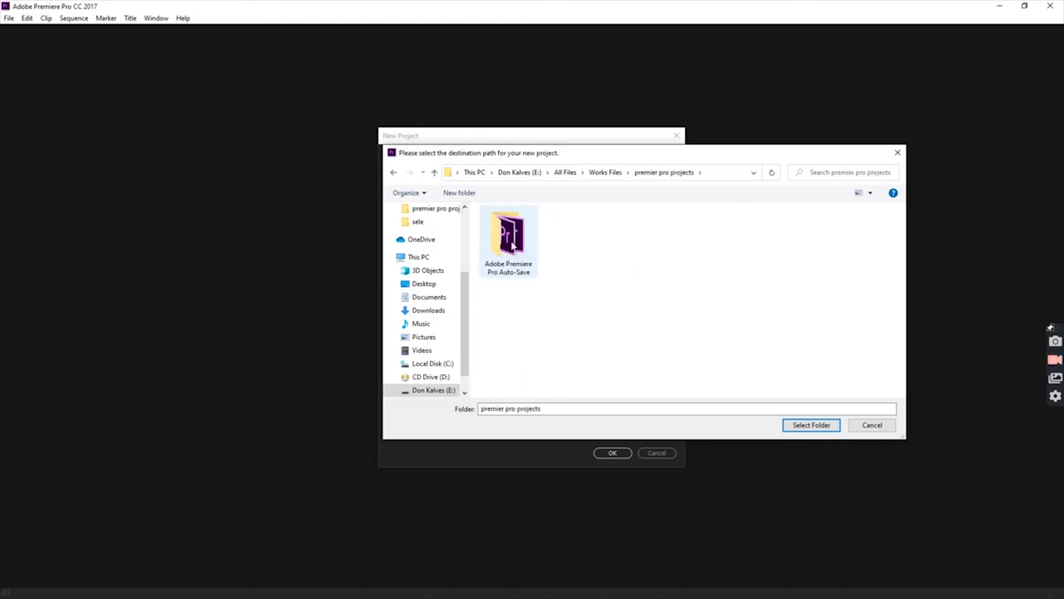
left_click(810, 428)
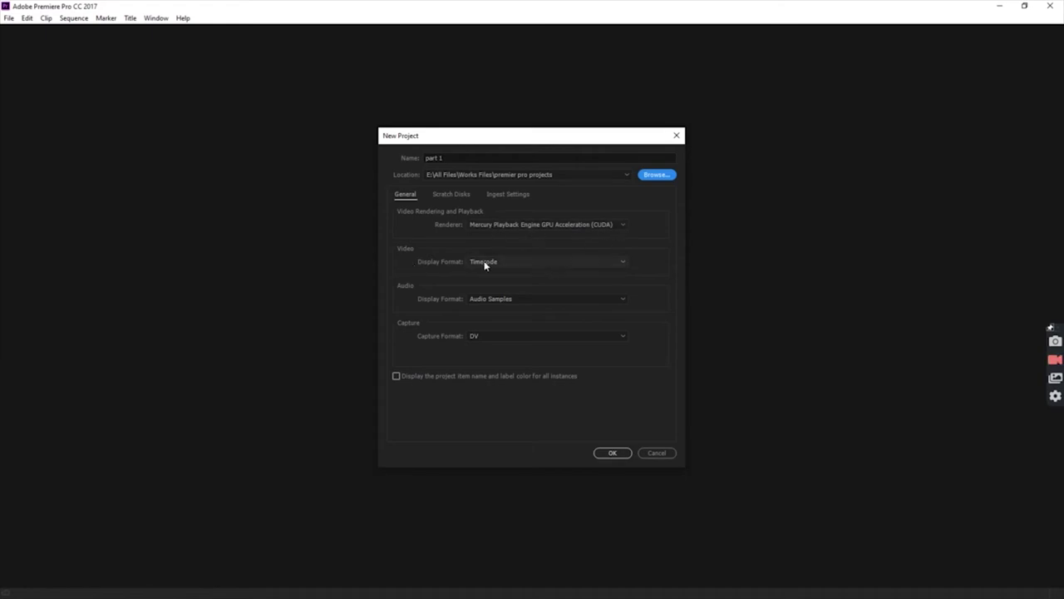
- Keep DV as the capture format and create the 'part 1' project
left_click(482, 337)
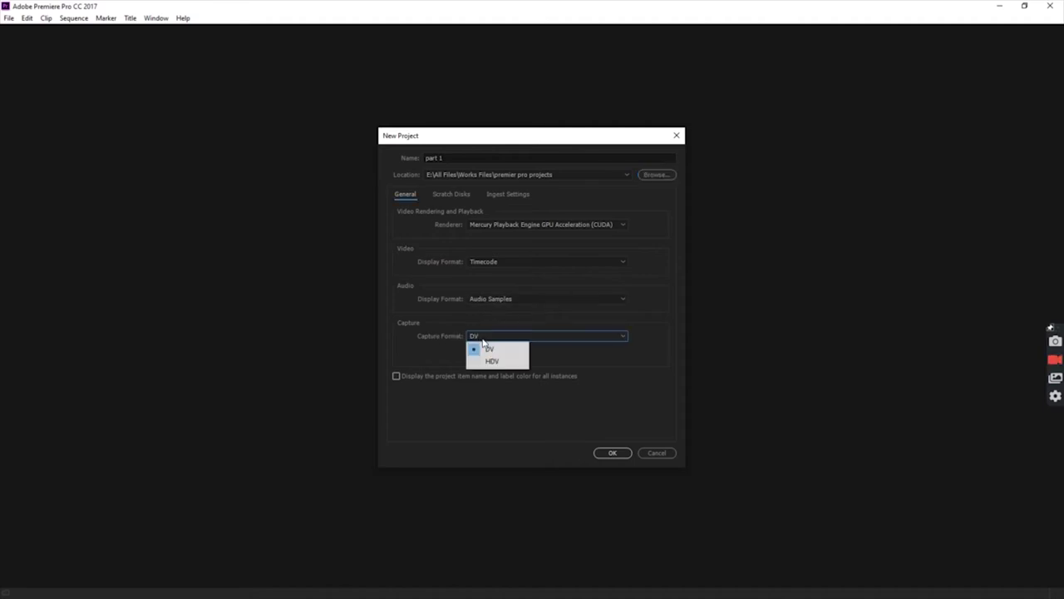
left_click(485, 349)
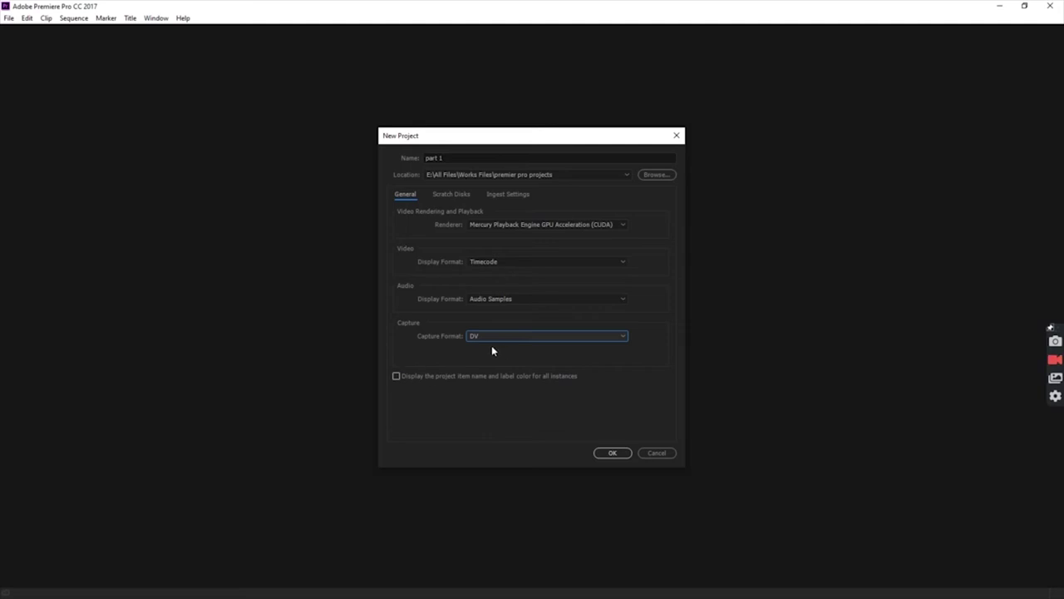
left_click(616, 452)
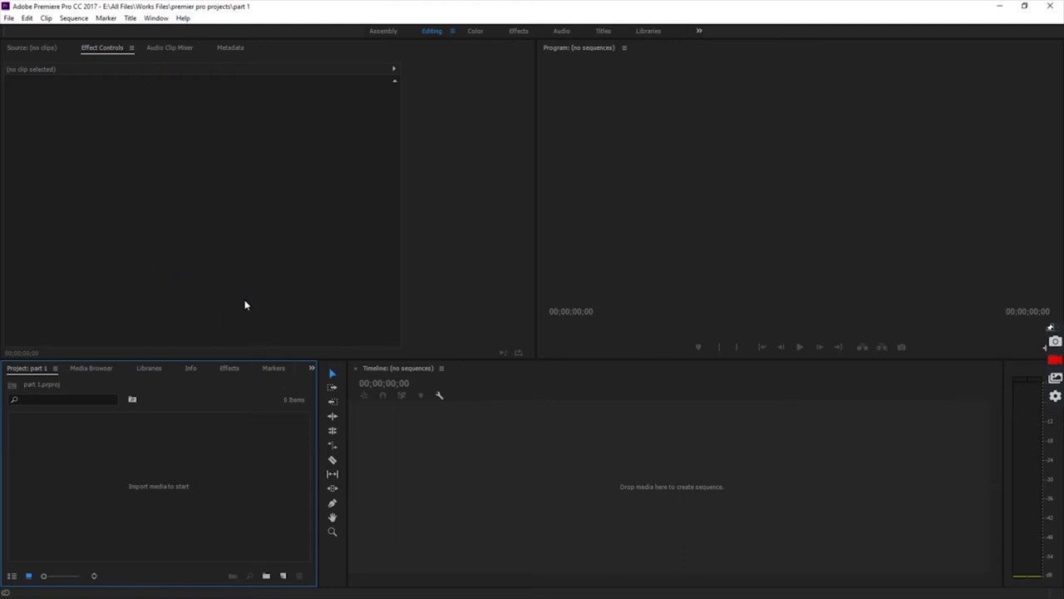
- Switch the upper-left panel group to the empty Source monitor
left_click(42, 47)
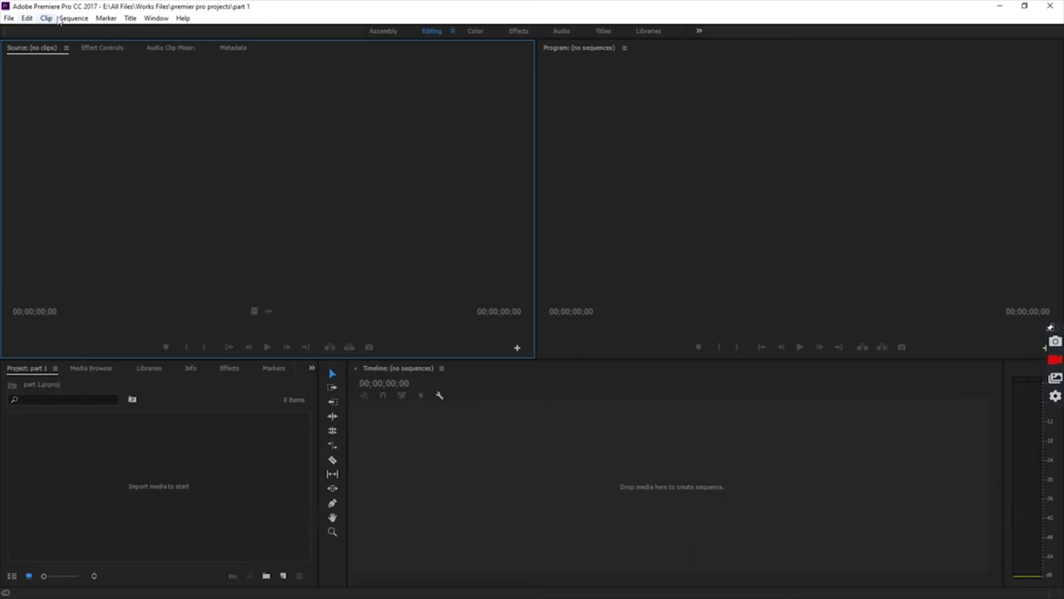
- Show the File menu with its New and Open Recent submenus
left_click(10, 18)
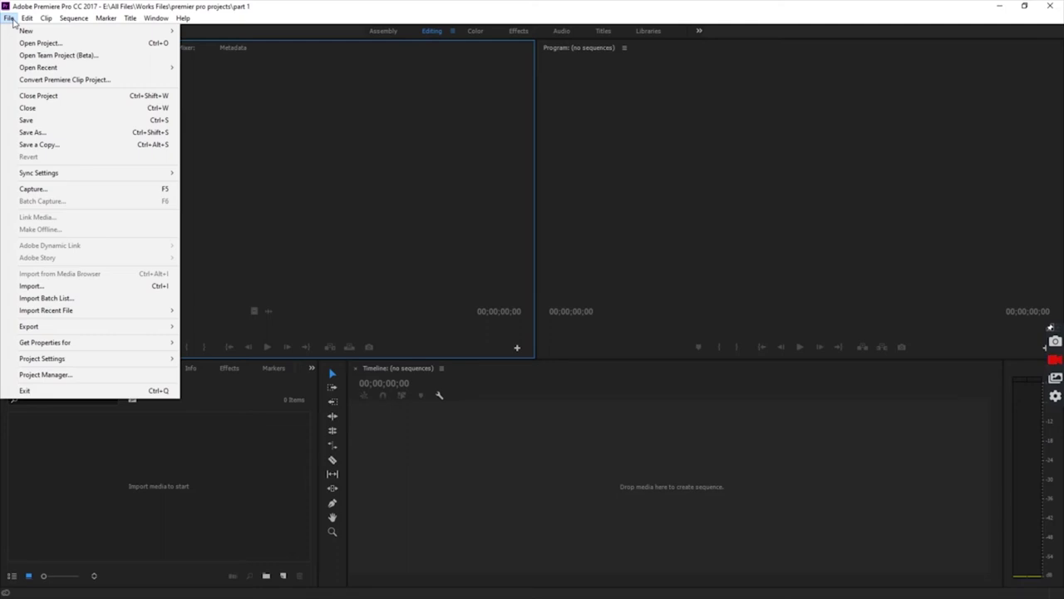
mouse_move(25, 32)
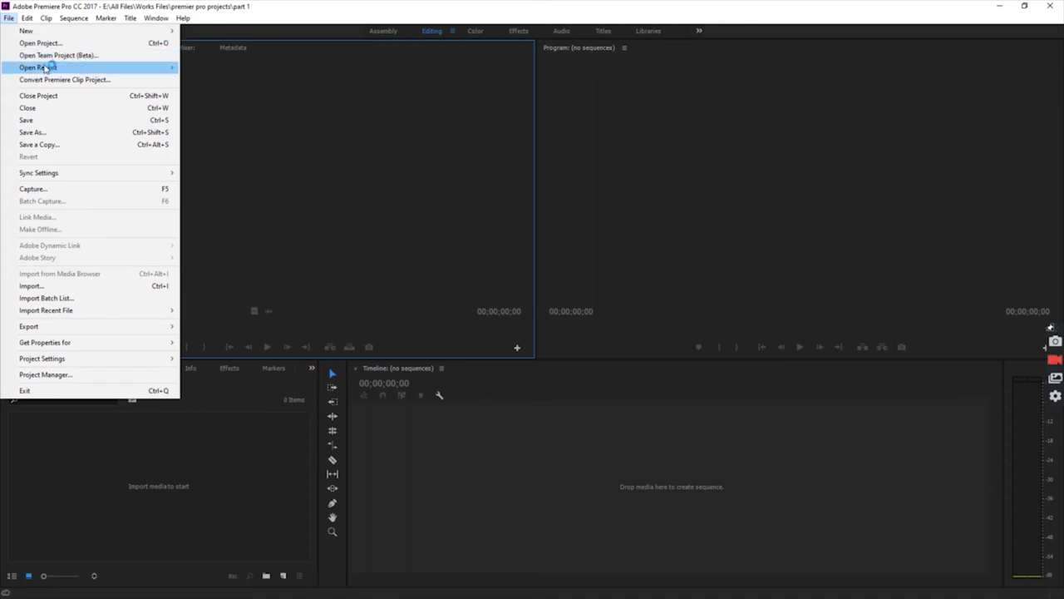
mouse_move(53, 68)
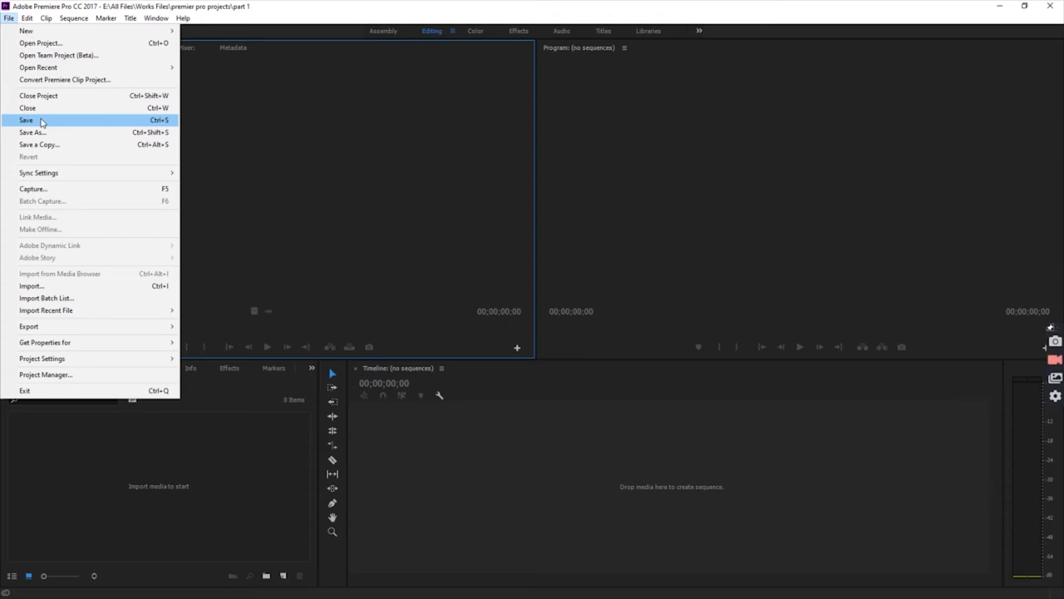
left_click(49, 133)
left_click(51, 126)
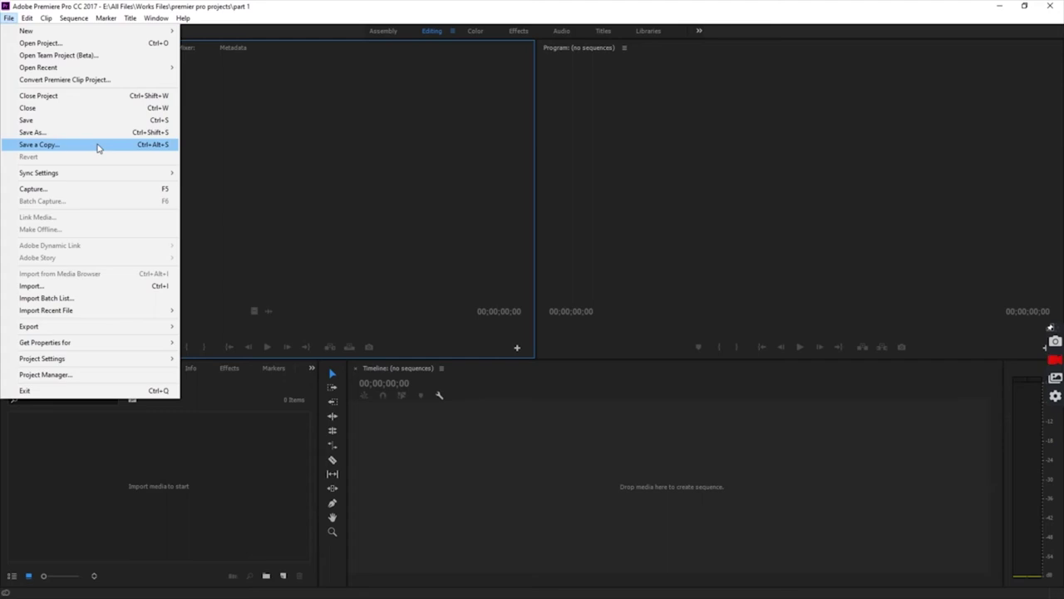
mouse_move(89, 173)
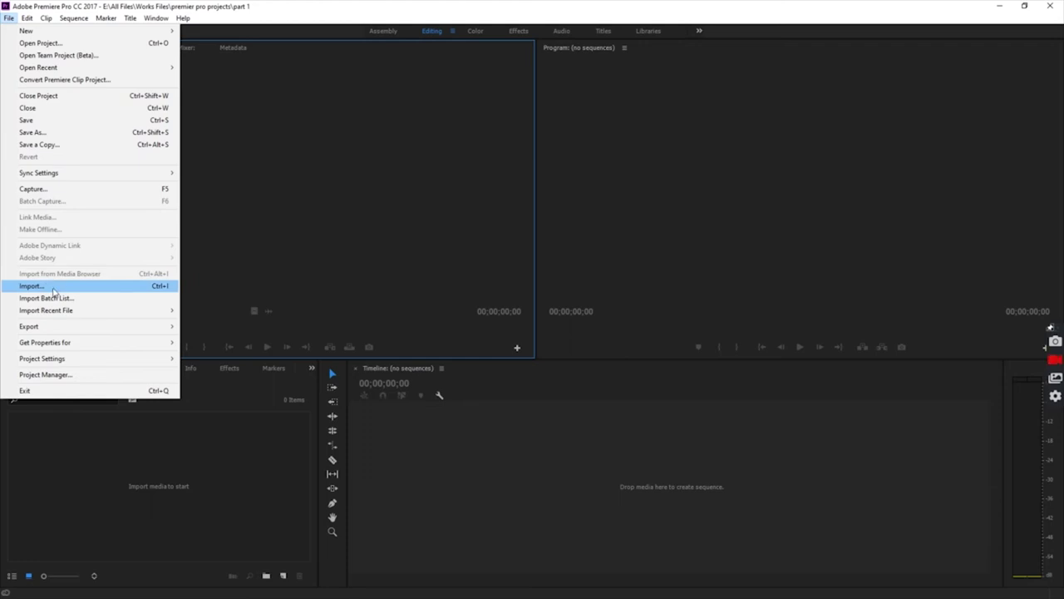
left_click(53, 287)
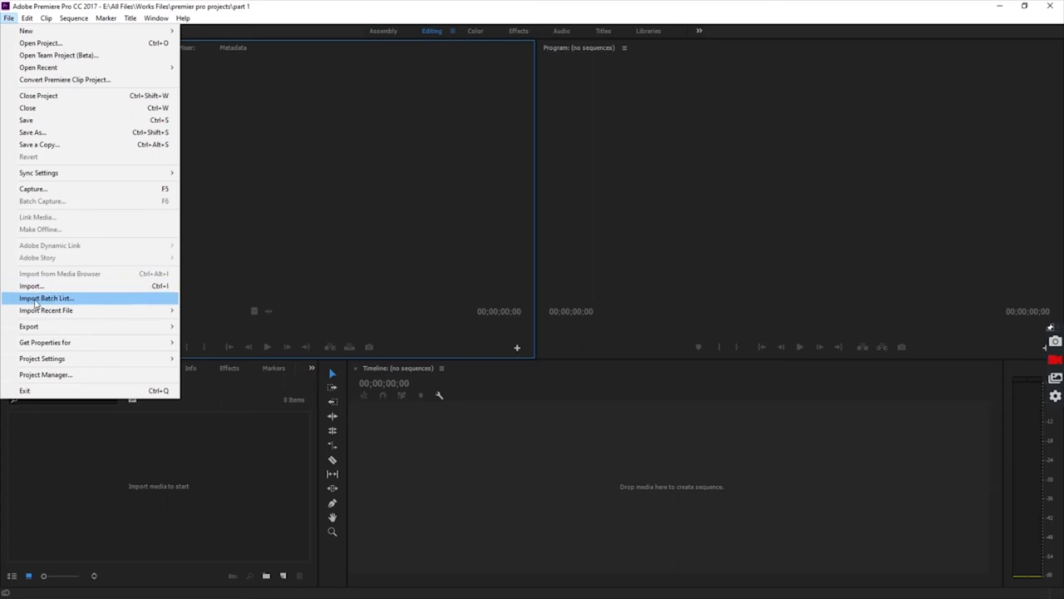
mouse_move(55, 310)
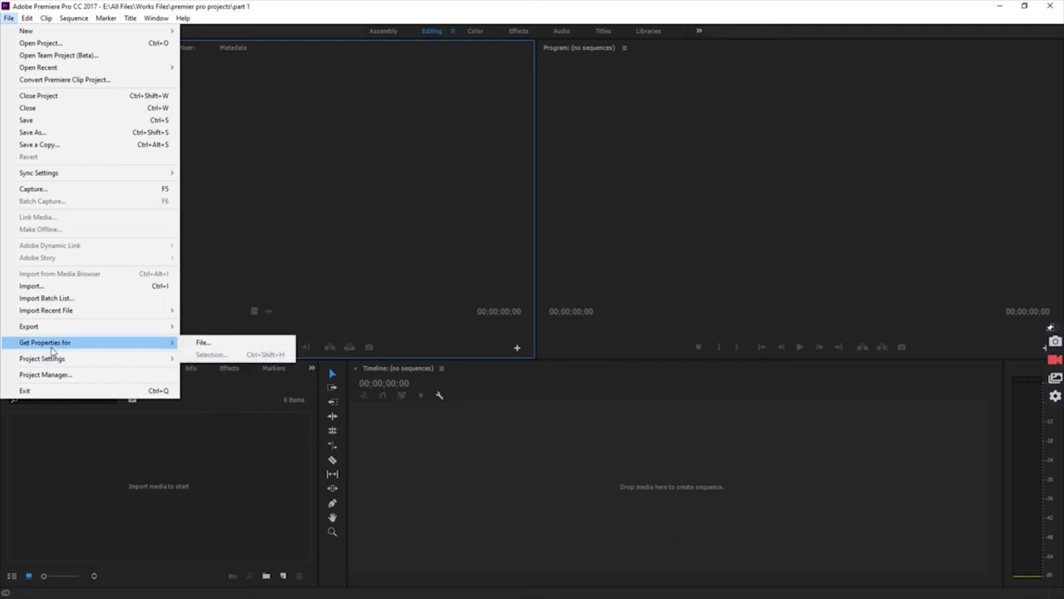
left_click(52, 376)
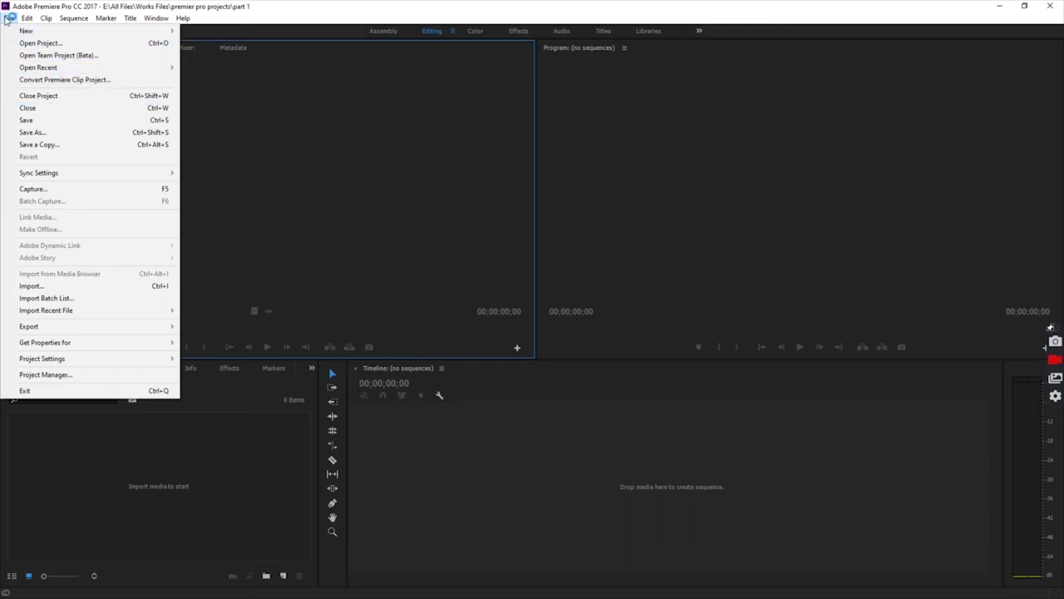
left_click(7, 19)
left_click(7, 19)
left_click(9, 20)
left_click(29, 19)
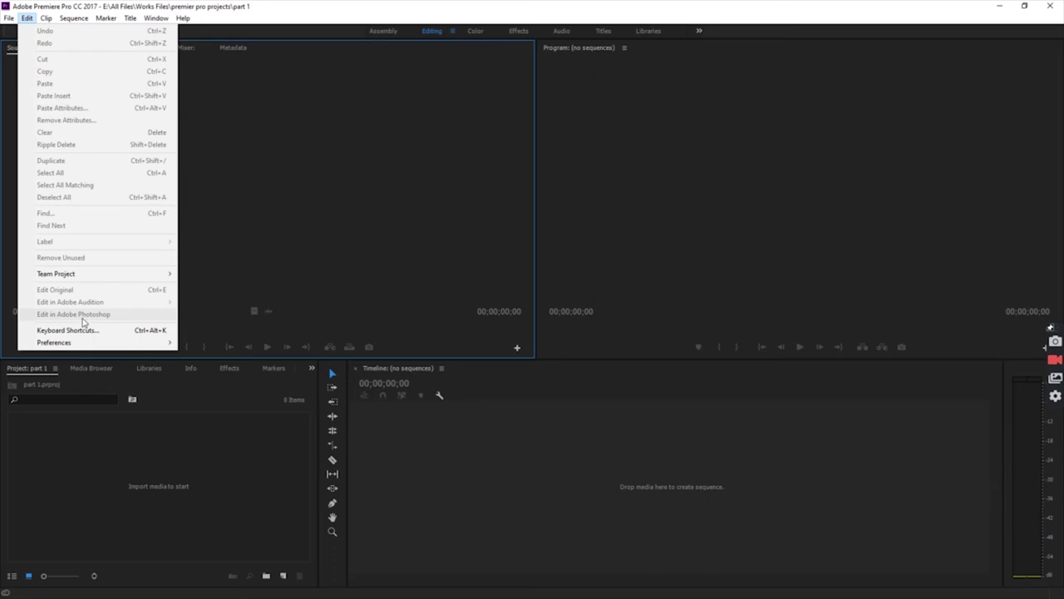
- Browse the Edit, Clip and Sequence menus in the menu bar
mouse_move(47, 17)
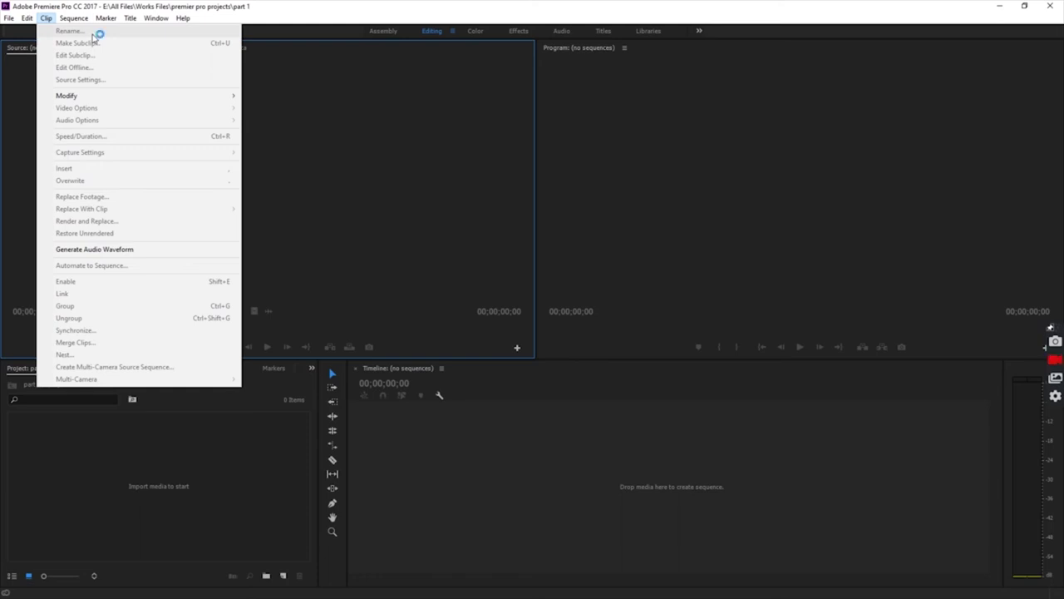
mouse_move(81, 20)
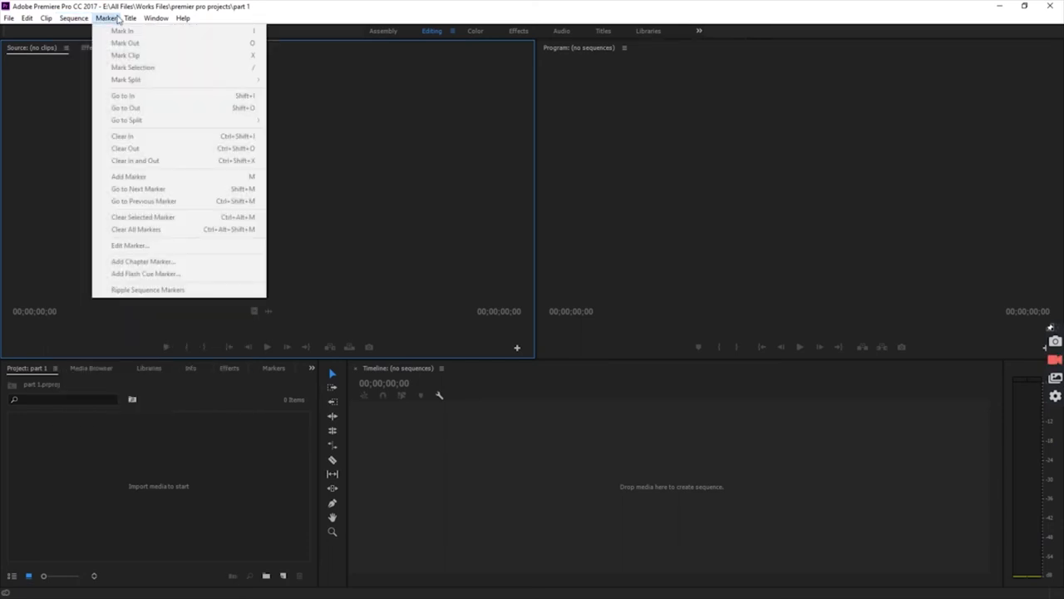
mouse_move(134, 18)
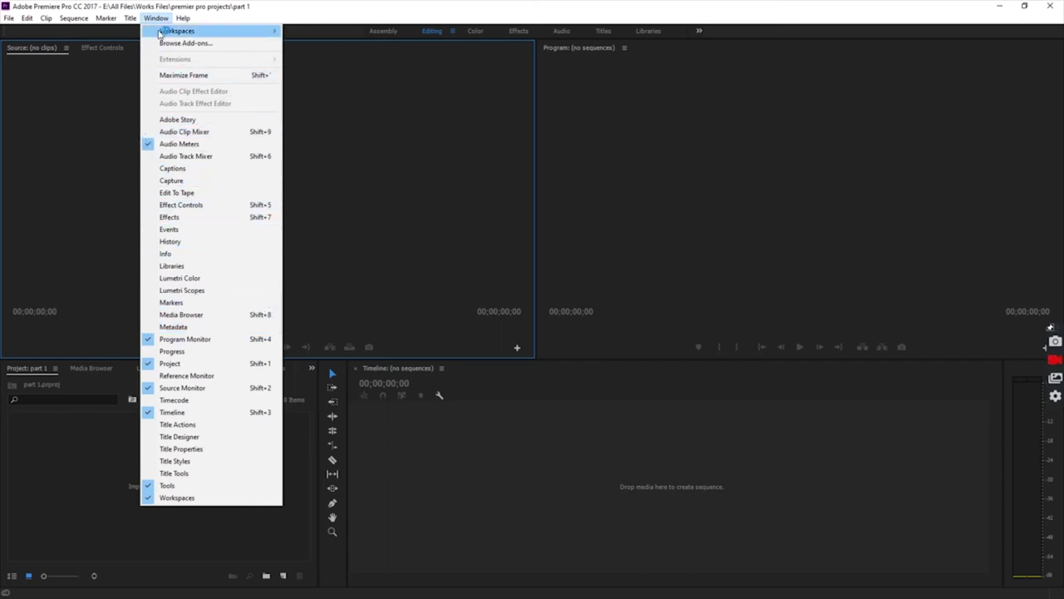
left_click(182, 18)
left_click(182, 18)
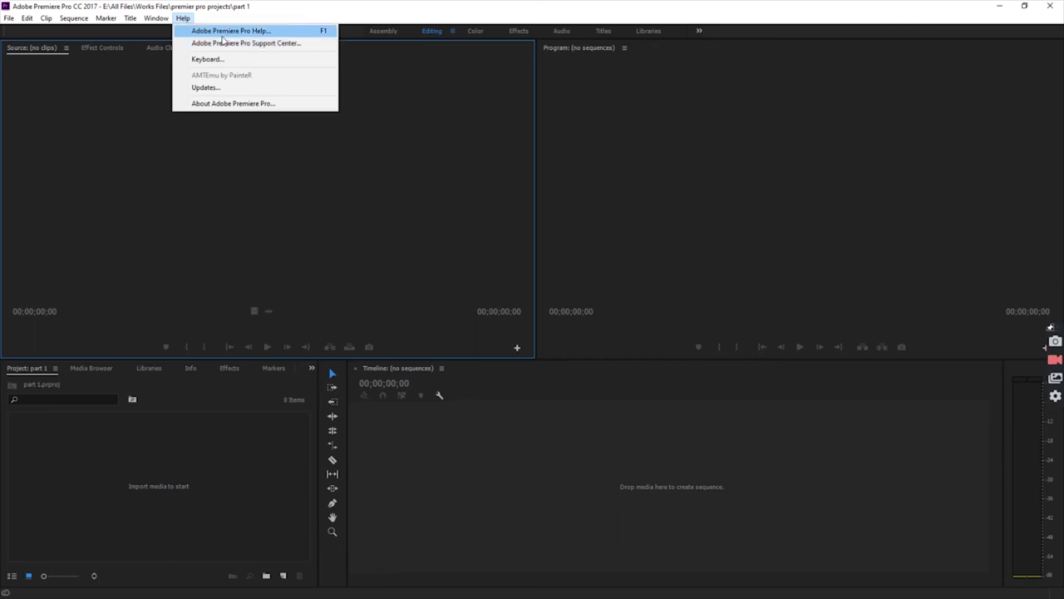
left_click(183, 19)
left_click(183, 20)
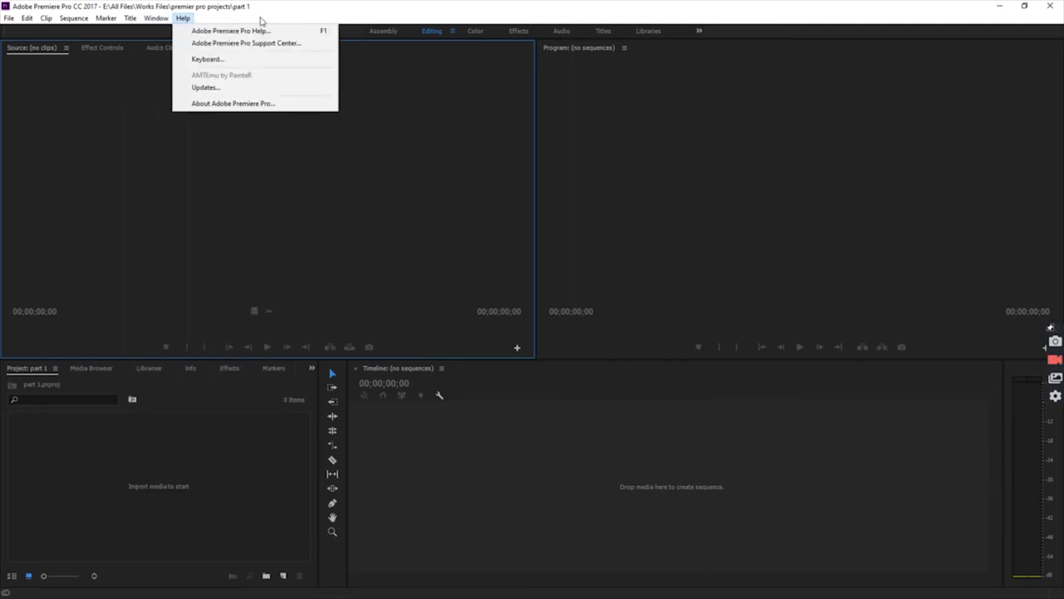
left_click(269, 7)
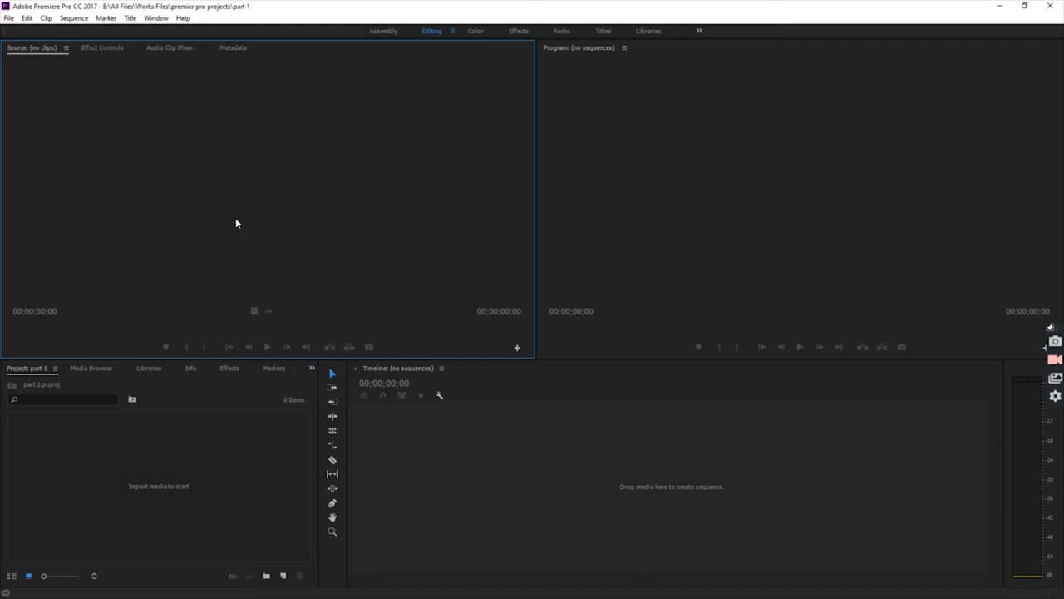
left_click(106, 50)
left_click(172, 50)
left_click(231, 47)
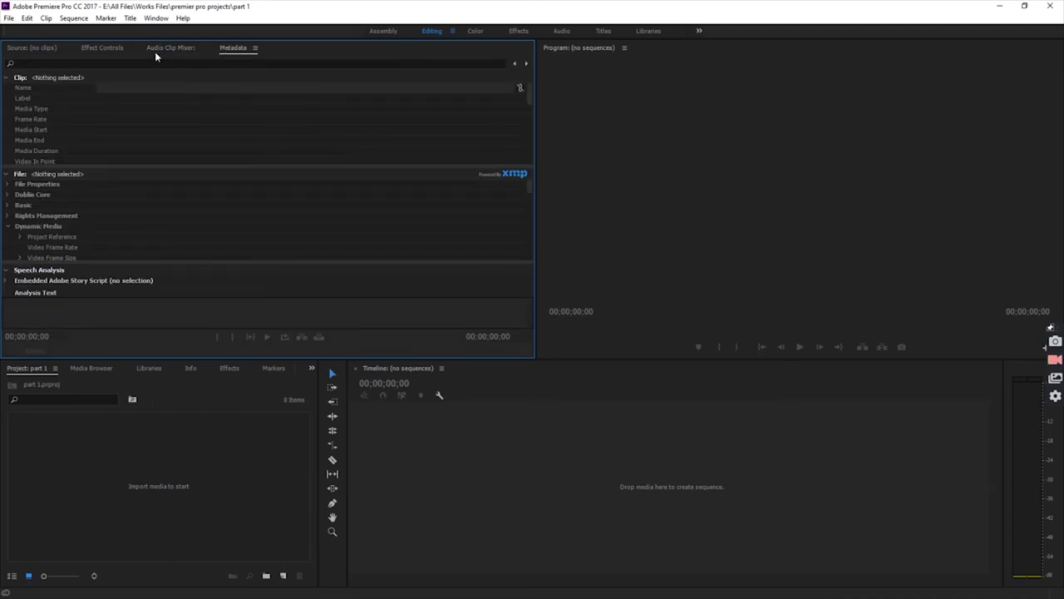
left_click(50, 48)
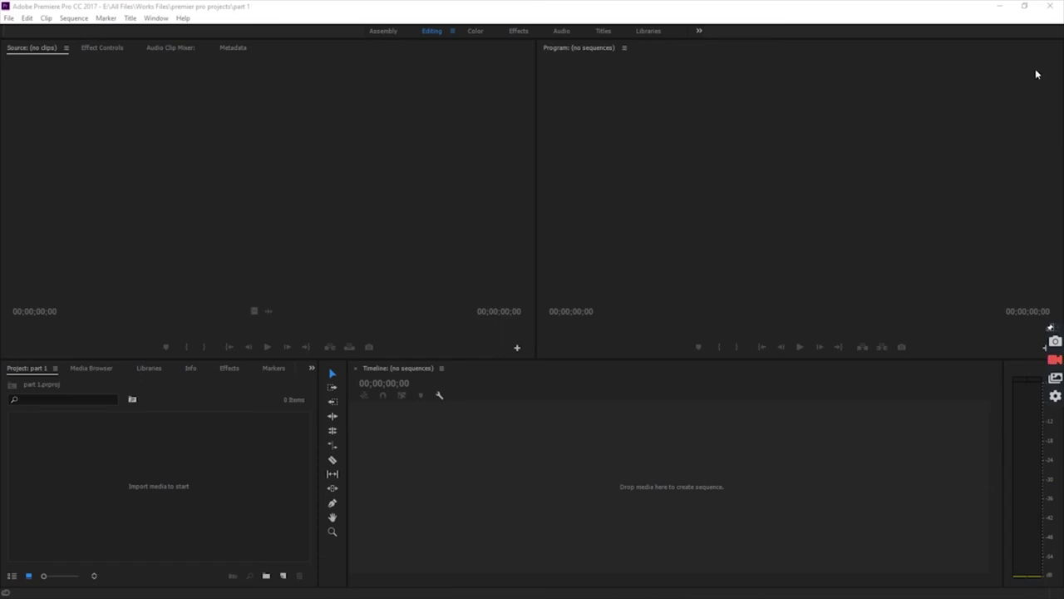
left_click(863, 92)
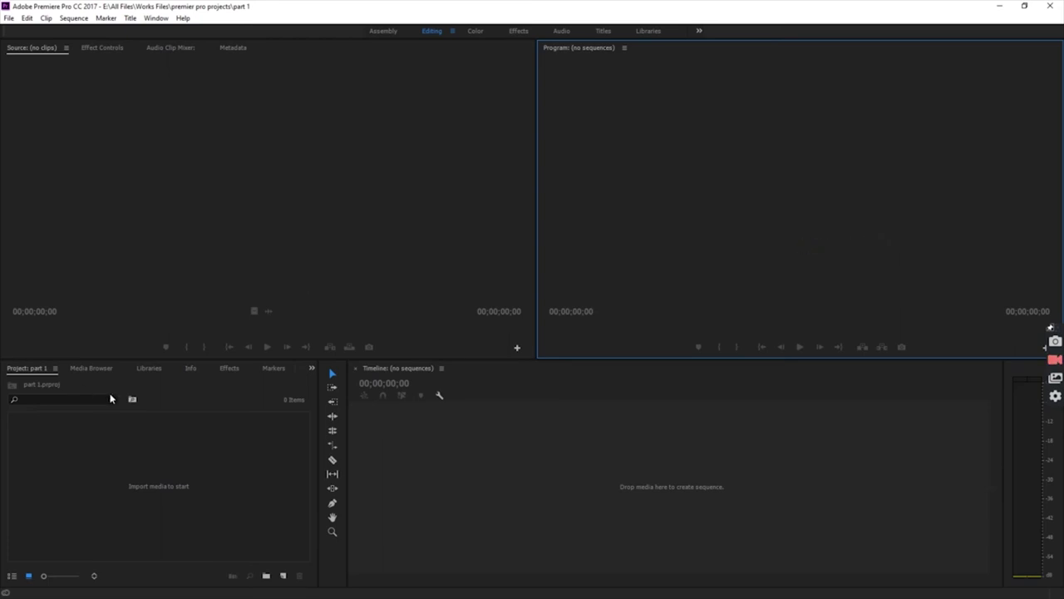
left_click(172, 391)
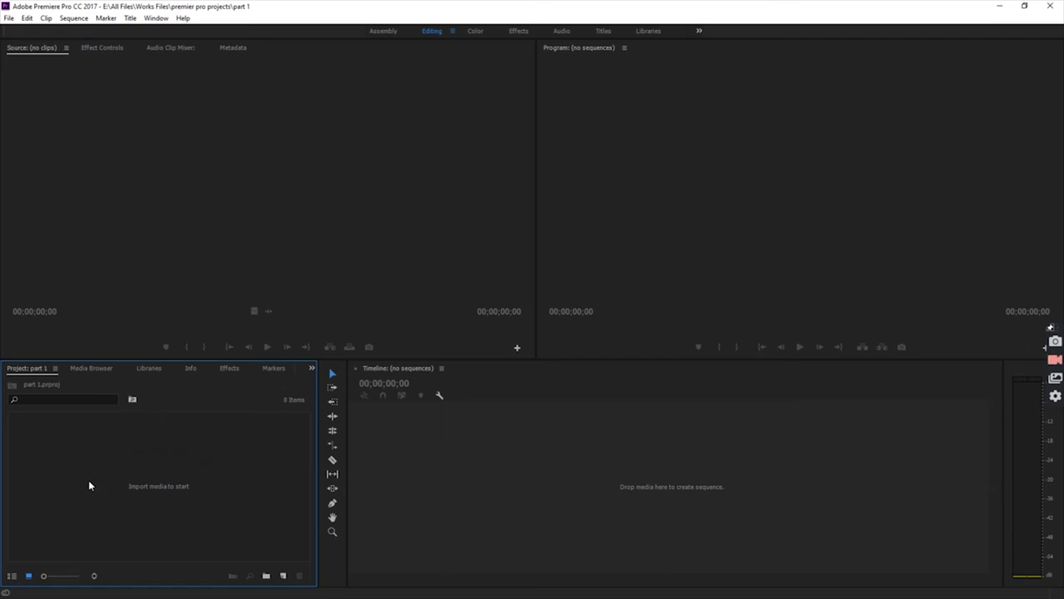
double_click(186, 460)
left_click(619, 457)
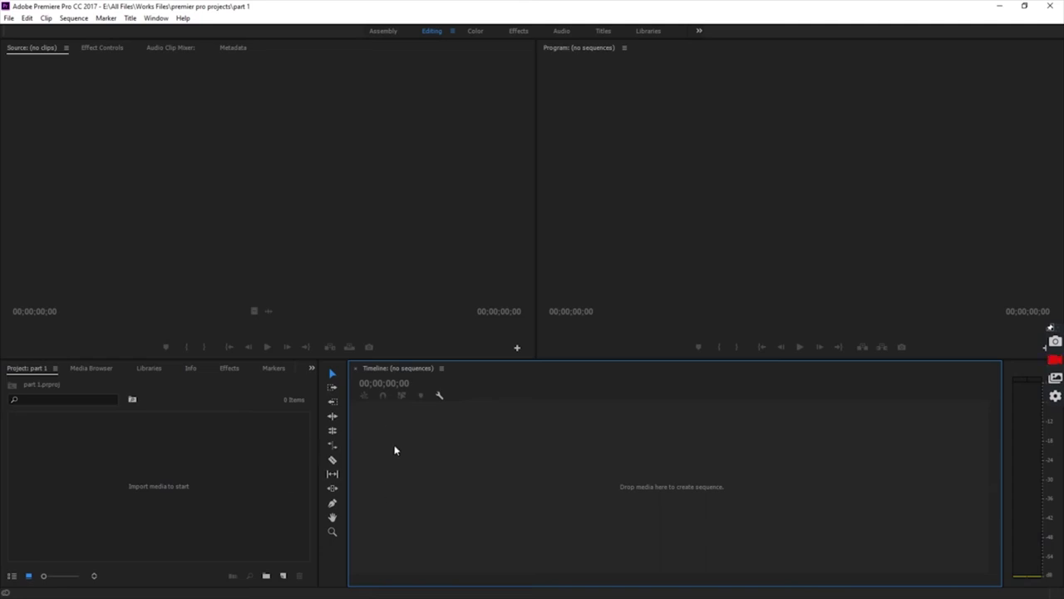
left_click(340, 369)
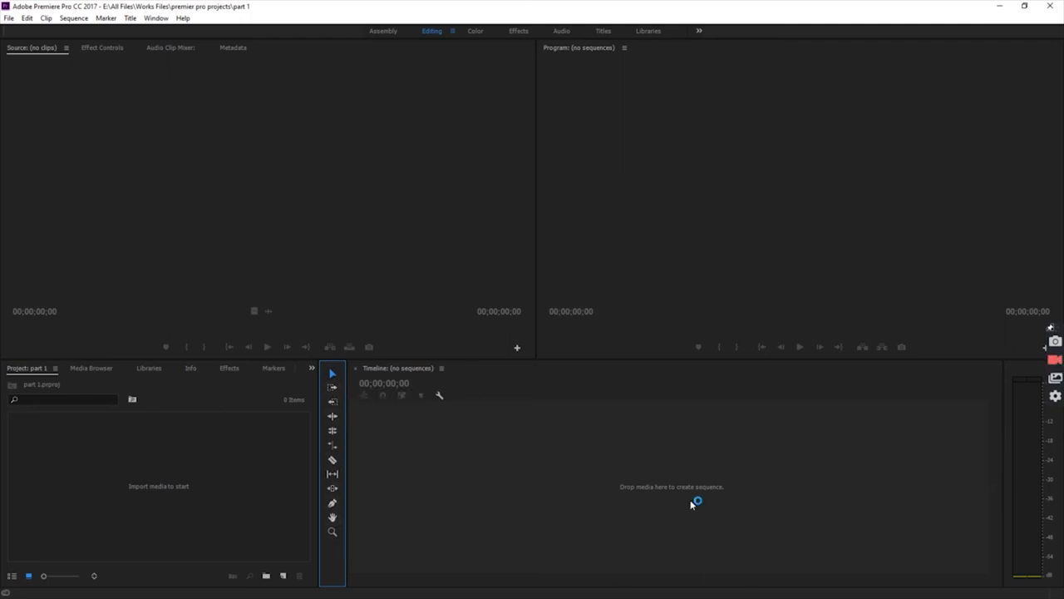
left_click(332, 461)
left_click(331, 531)
left_click(333, 516)
left_click(334, 503)
left_click(335, 375)
left_click(8, 18)
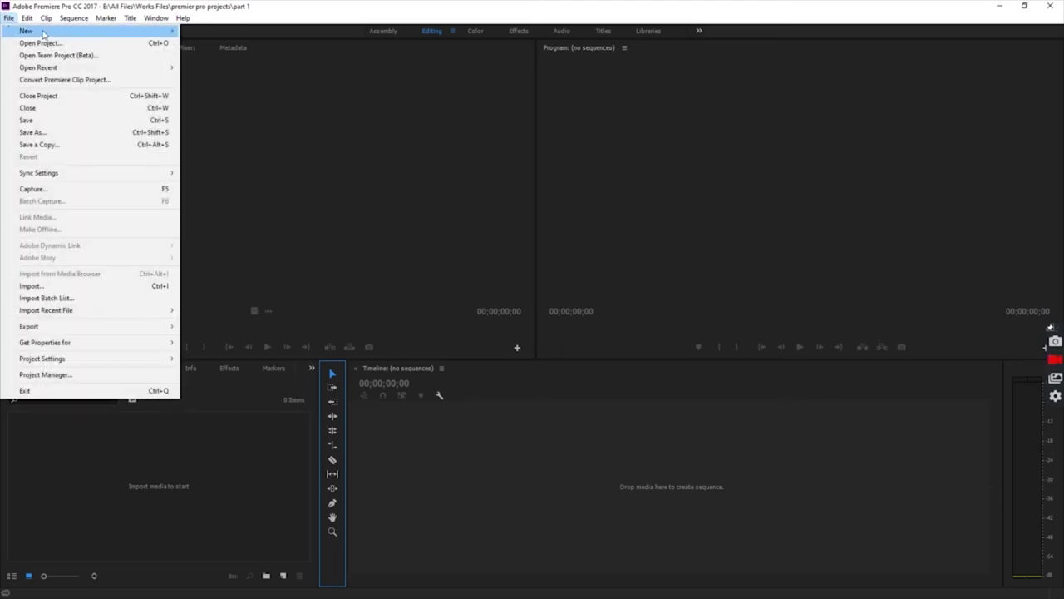
mouse_move(64, 34)
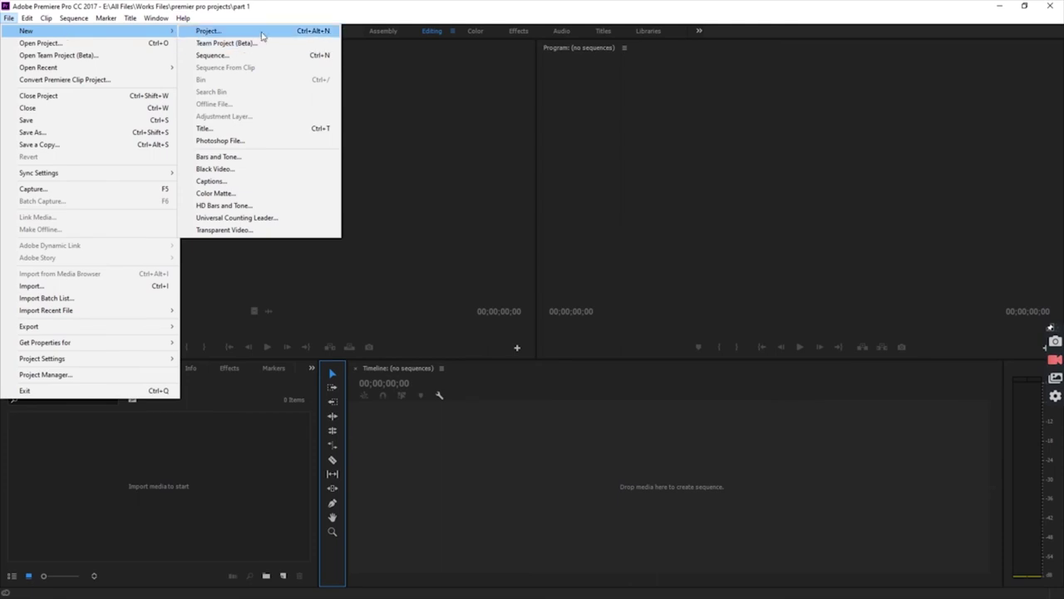
left_click(8, 18)
left_click(8, 19)
mouse_move(50, 31)
left_click(278, 251)
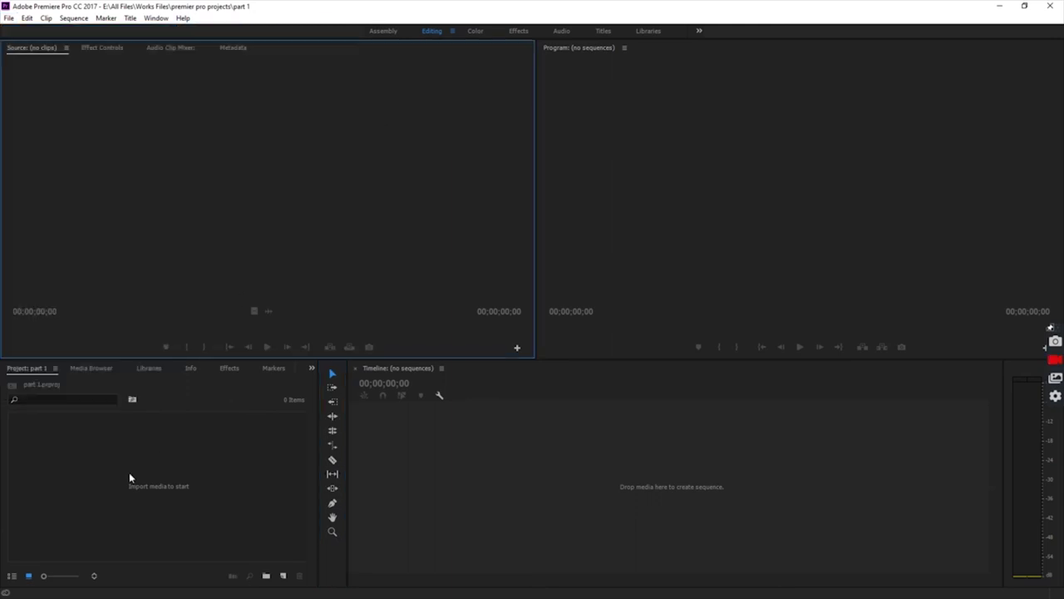
left_click(152, 453)
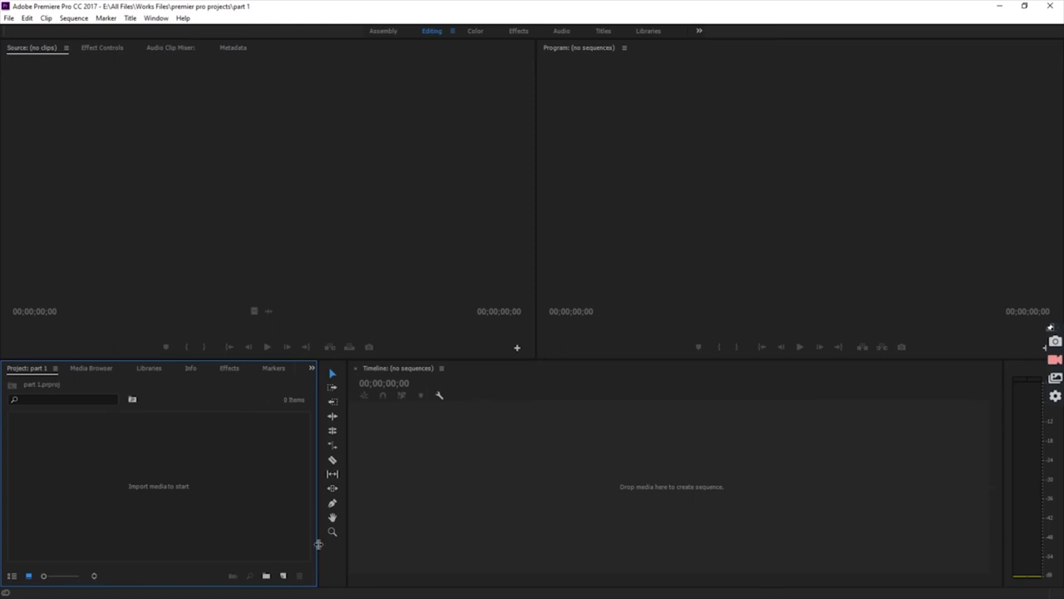
- In the Import dialog, browse the E: drive's Personal Files, MOVIES and Cartoons folders
double_click(151, 485)
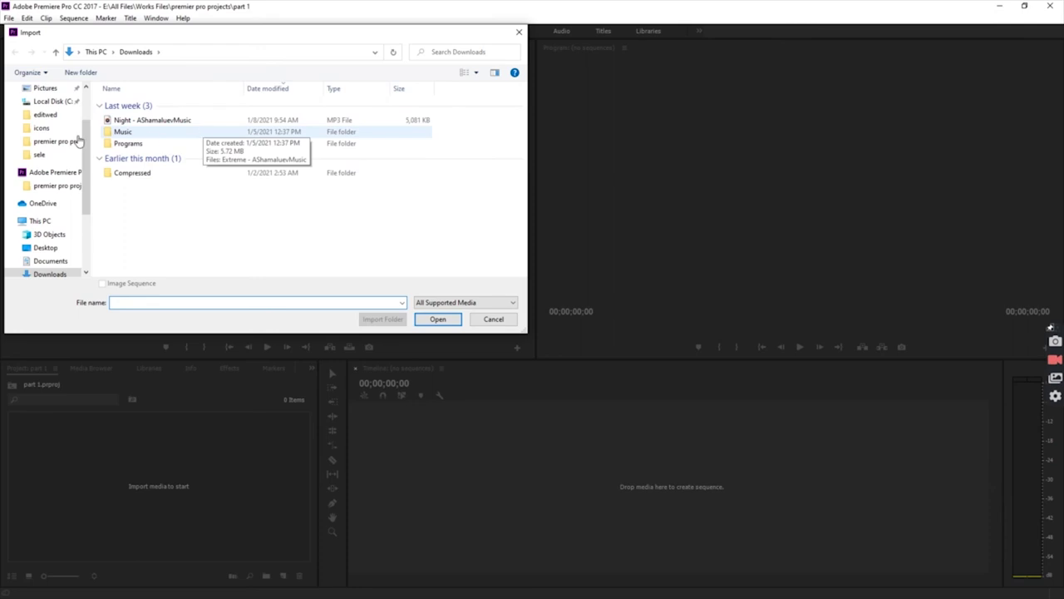
scroll(83, 163, "down", 1)
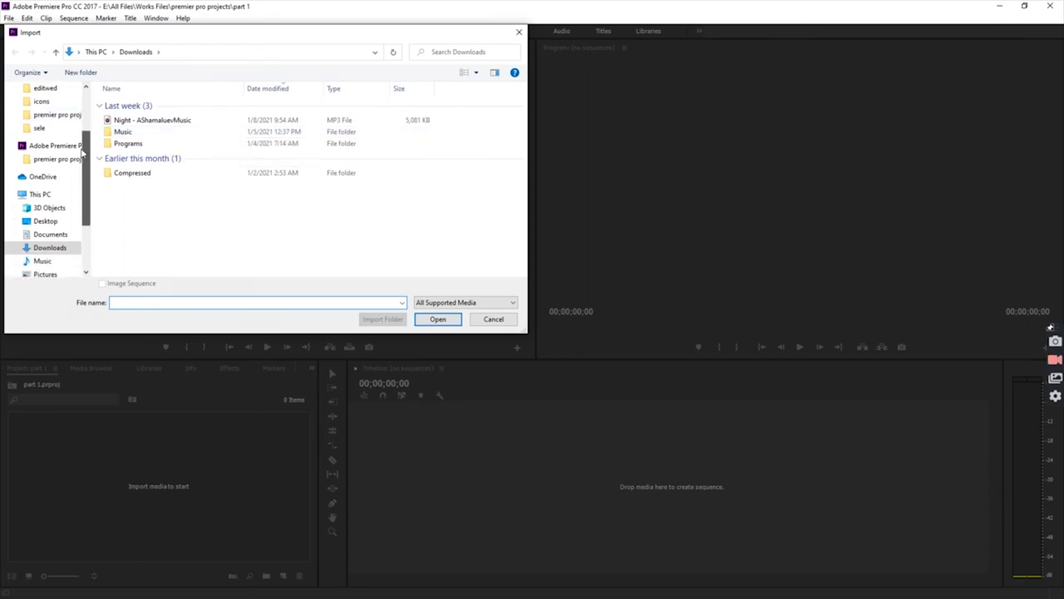
scroll(82, 163, "down", 2)
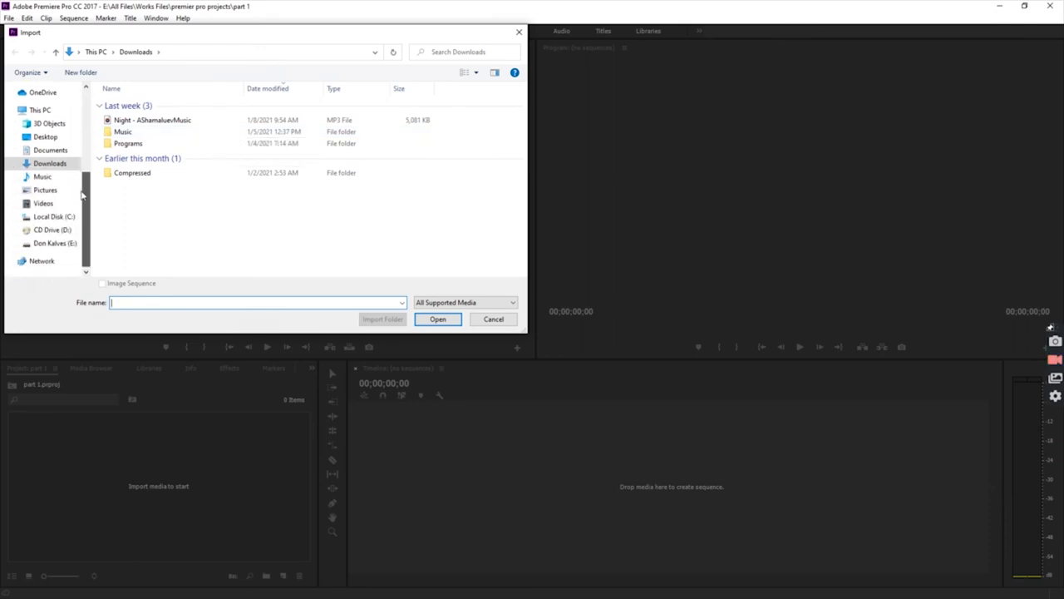
left_click(56, 243)
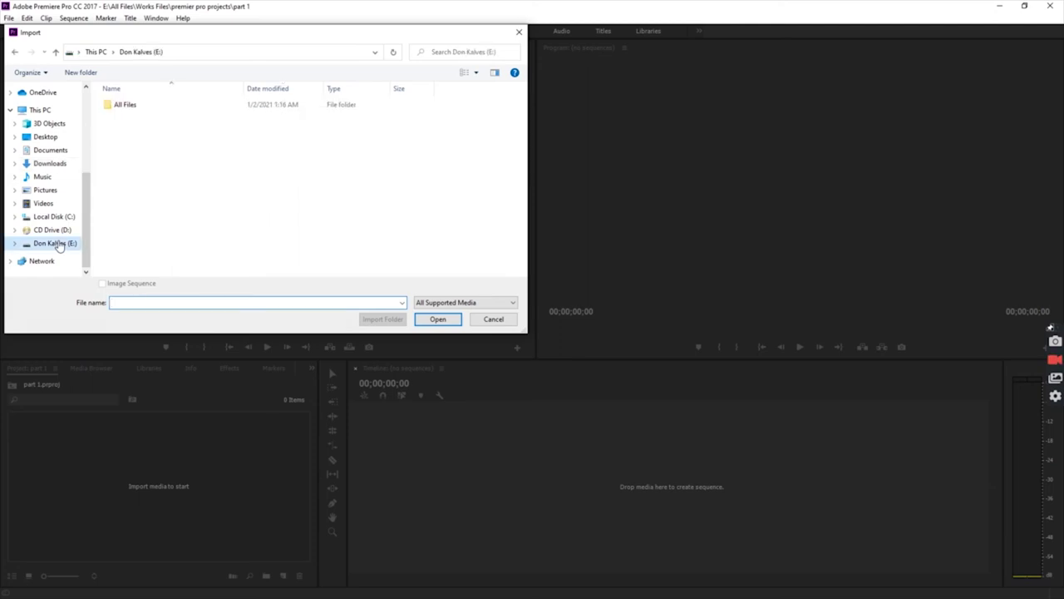
double_click(159, 105)
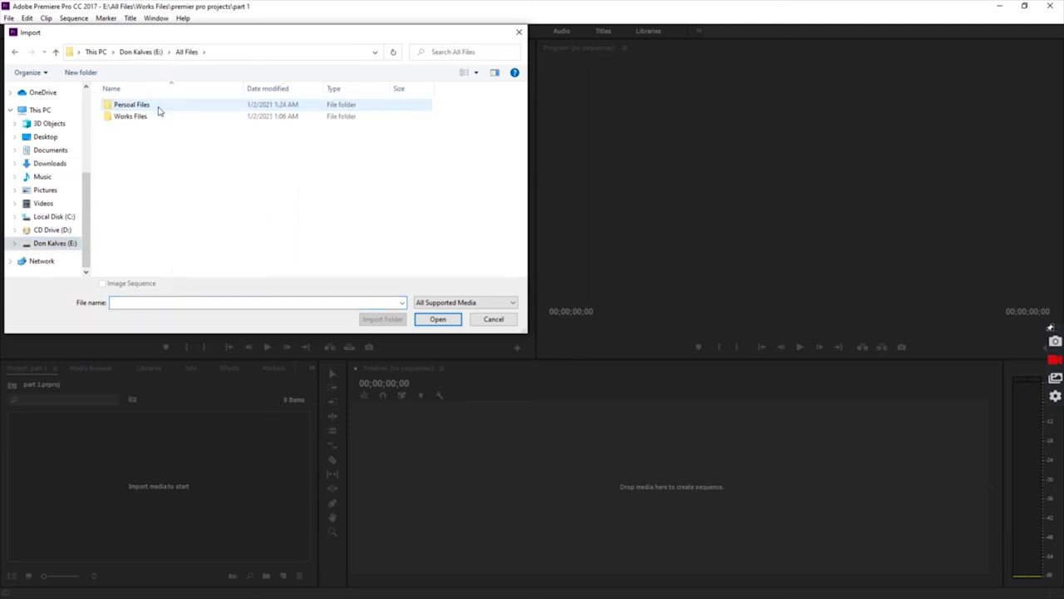
double_click(158, 105)
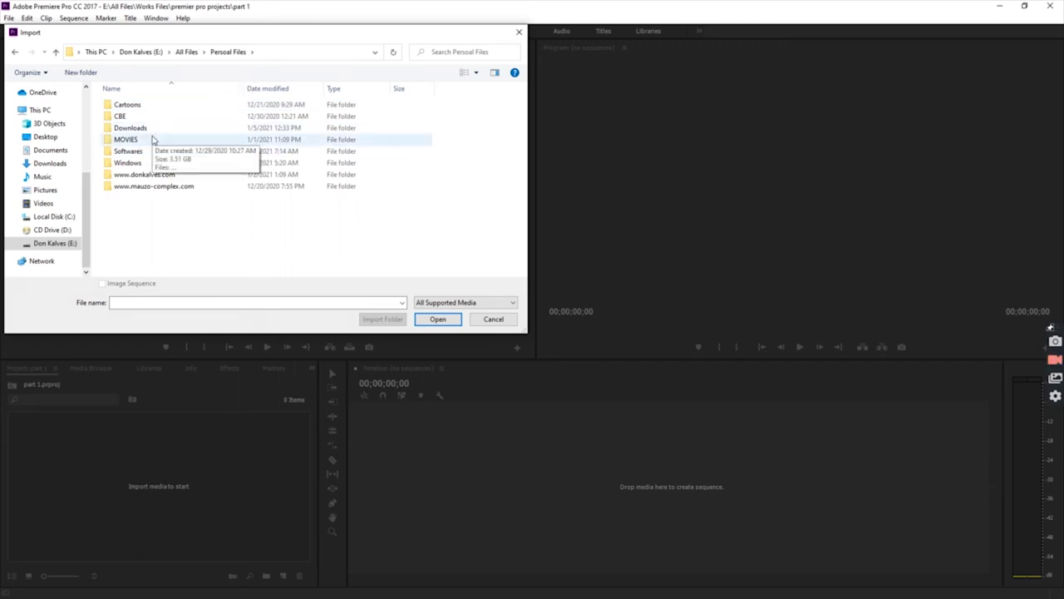
double_click(152, 138)
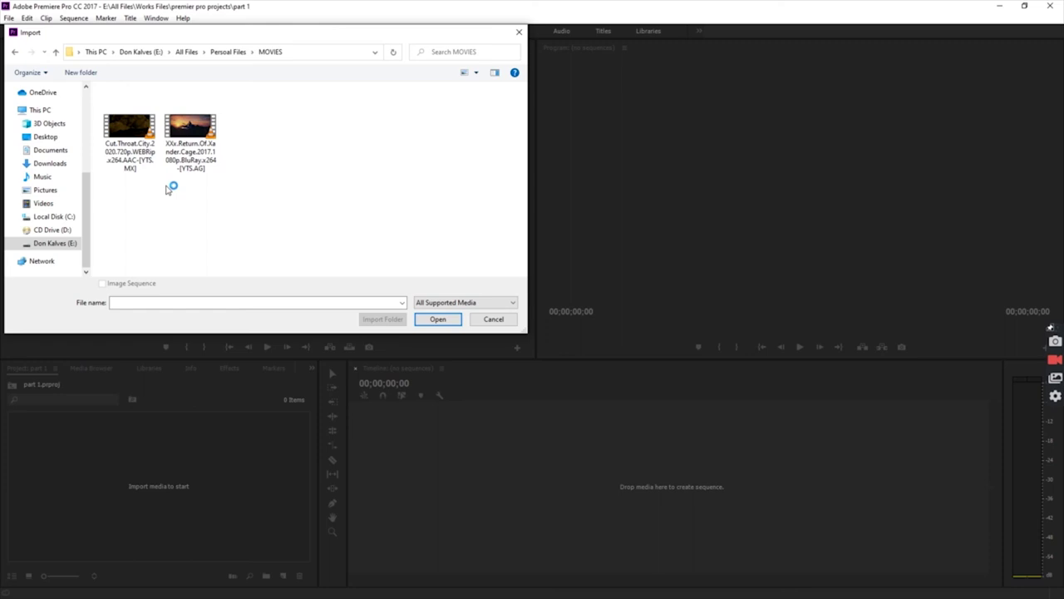
left_click(15, 51)
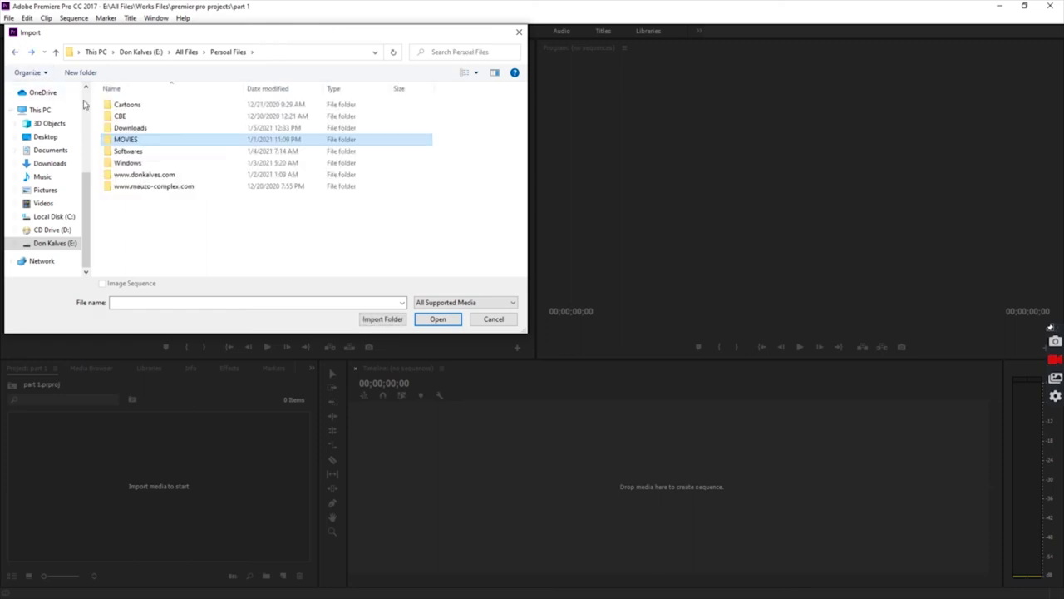
left_click(135, 105)
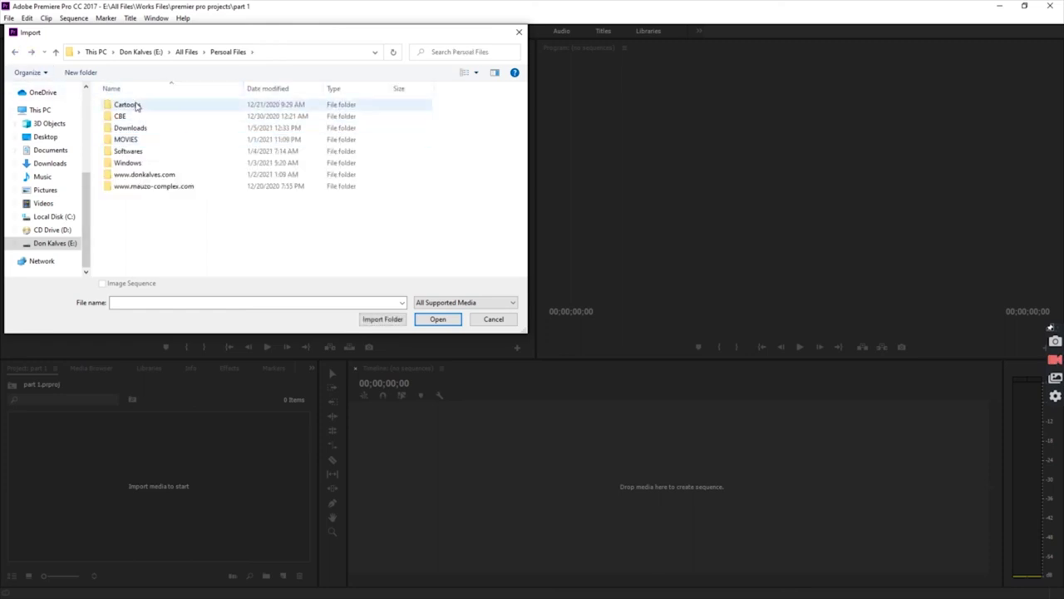
double_click(135, 105)
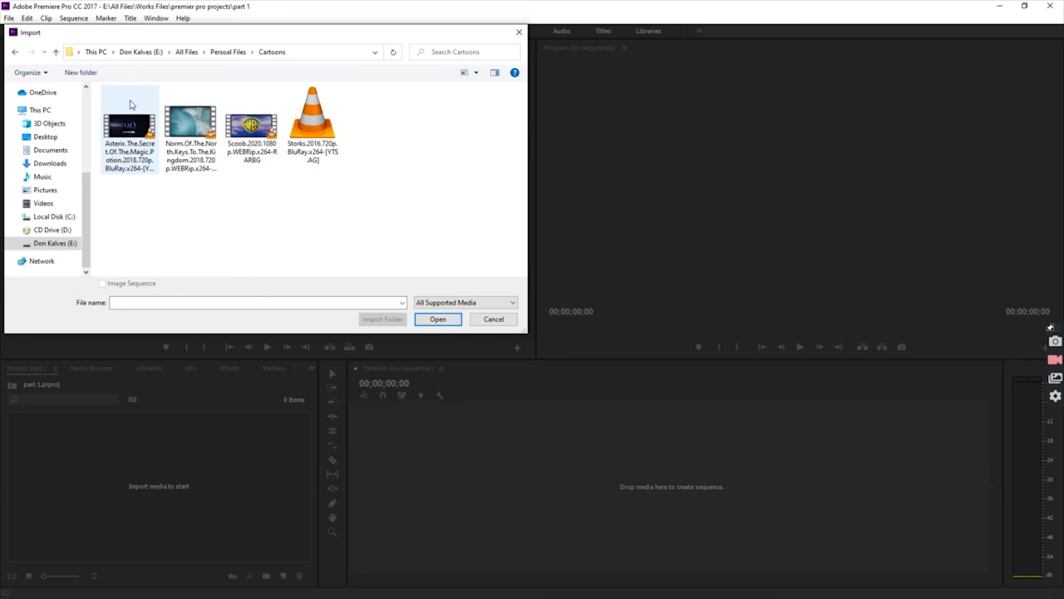
- Import the first three videos from Downloads > Music Videos 1080p
left_click(17, 52)
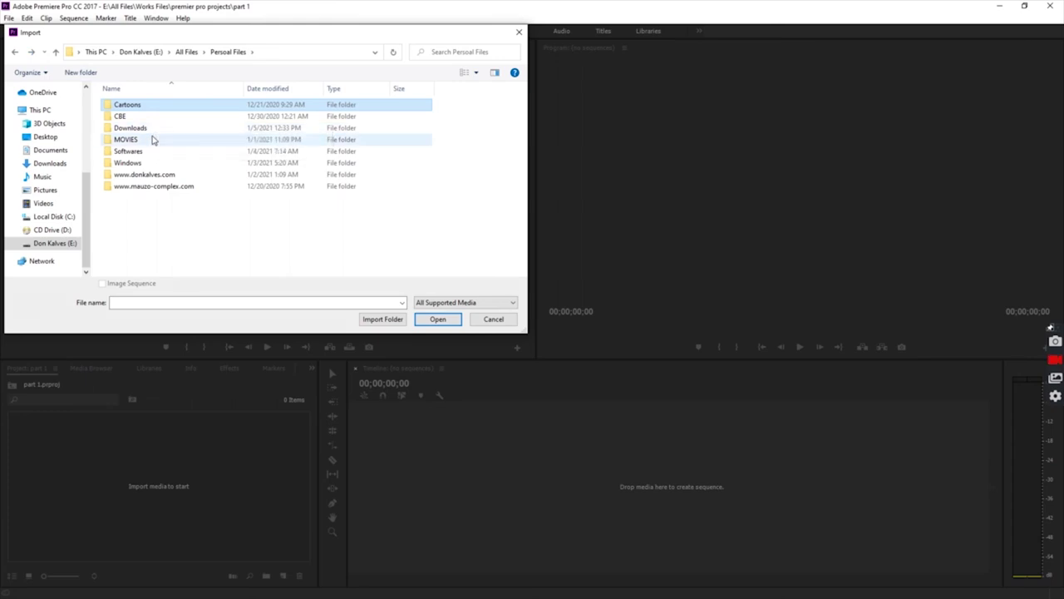
double_click(153, 140)
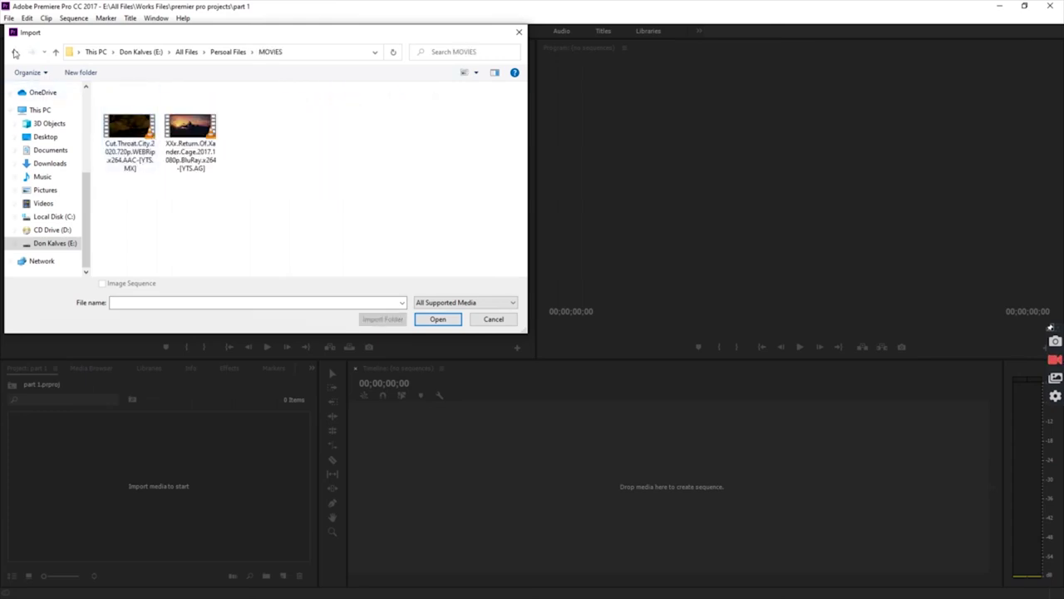
left_click(15, 53)
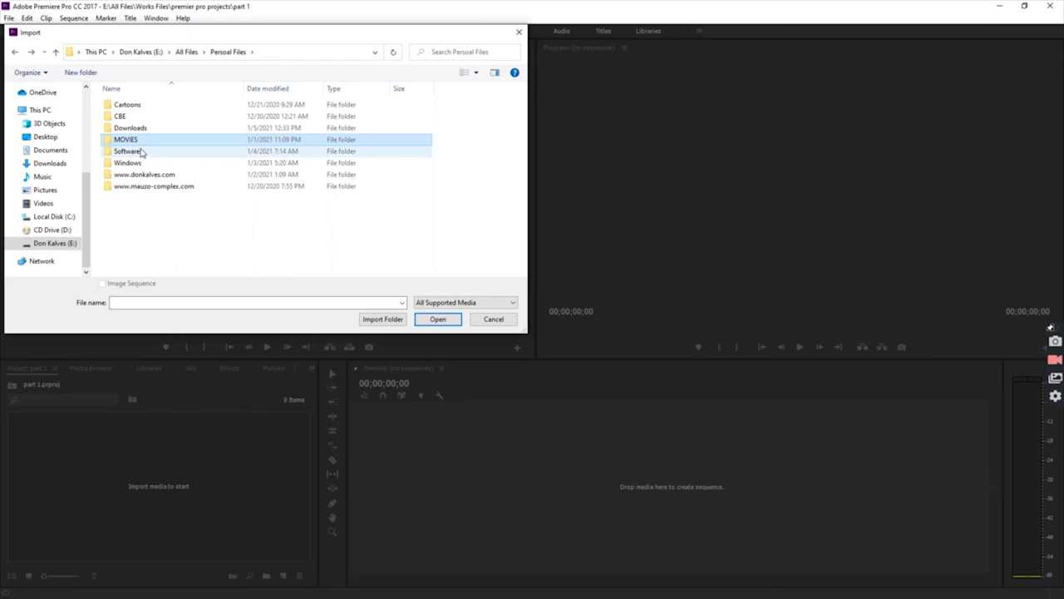
double_click(142, 129)
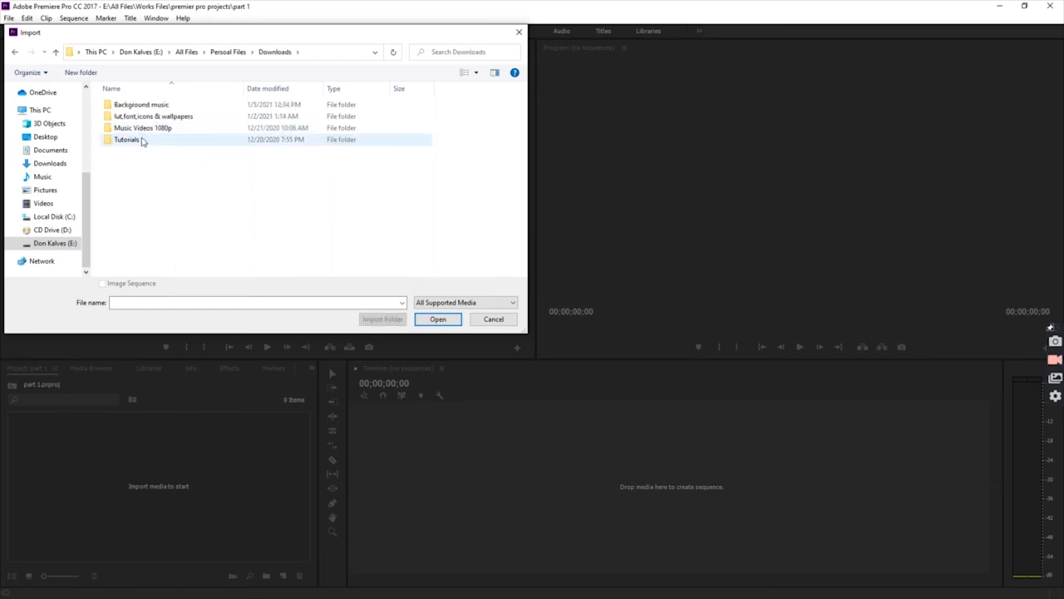
double_click(143, 128)
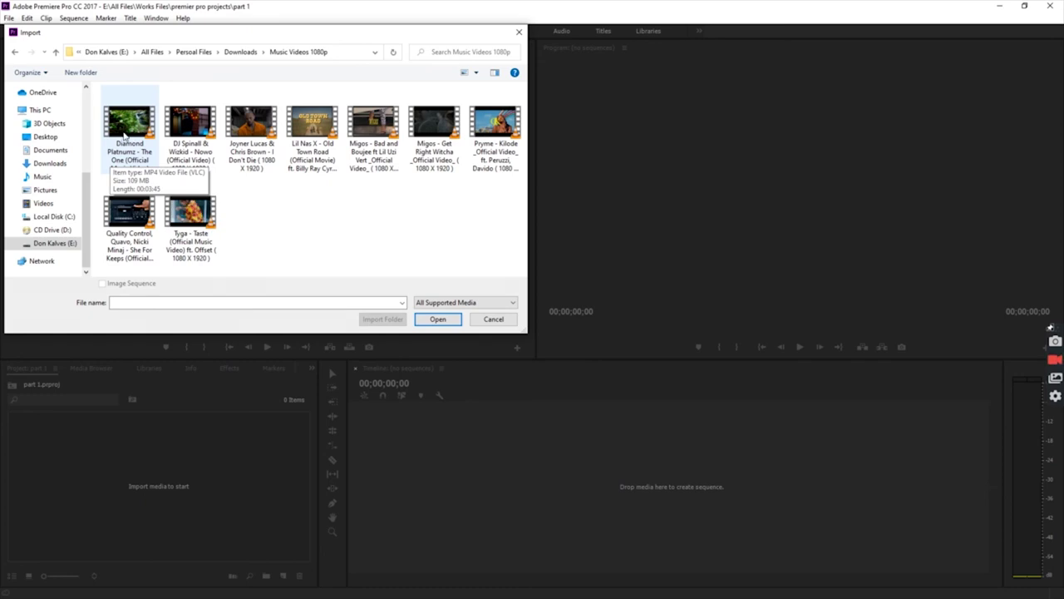
left_click(127, 121)
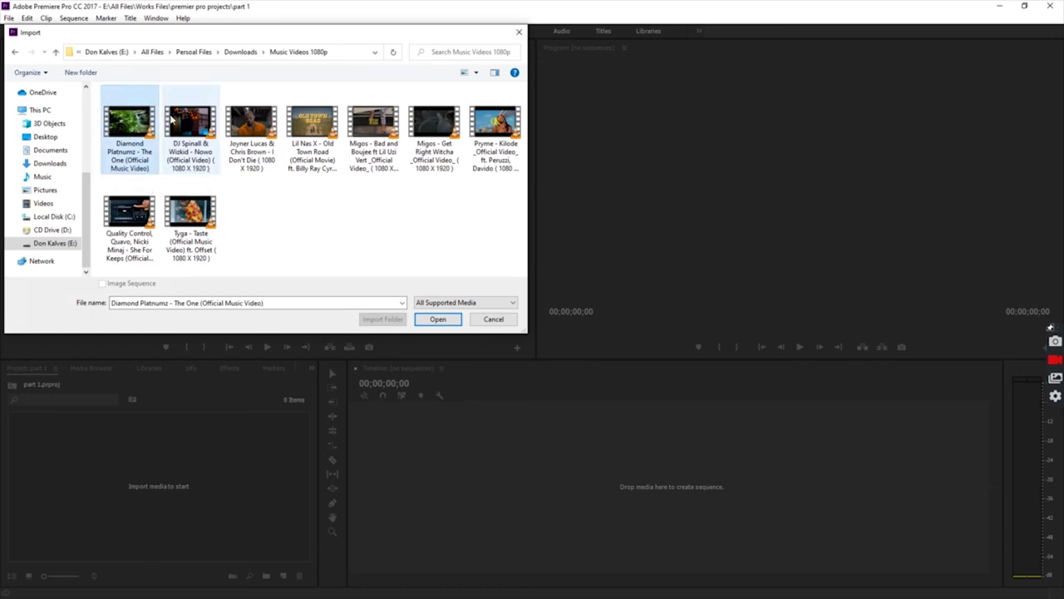
left_click_drag(97, 150, 235, 139)
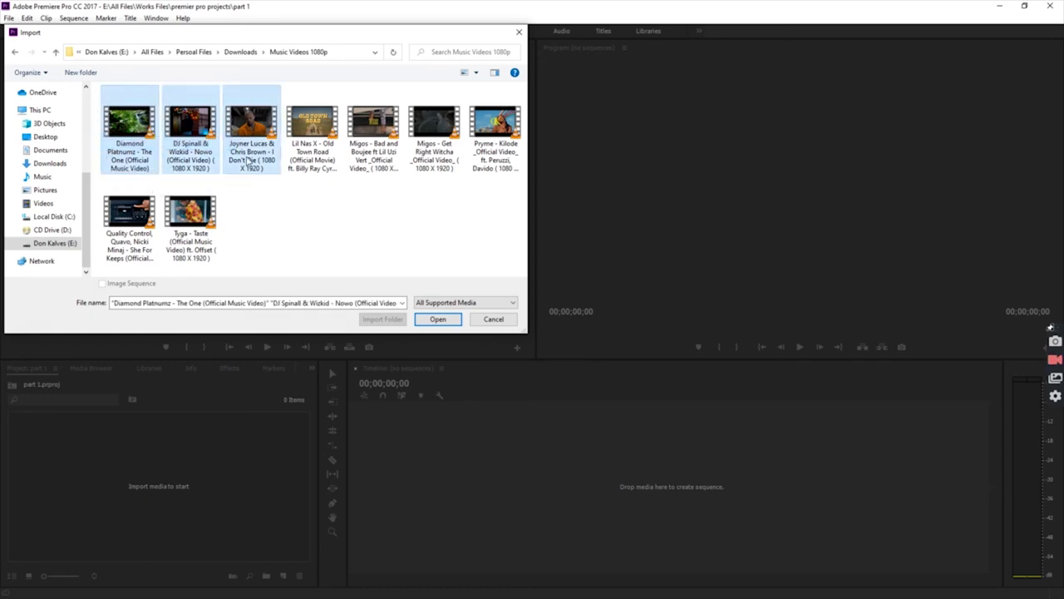
left_click(437, 318)
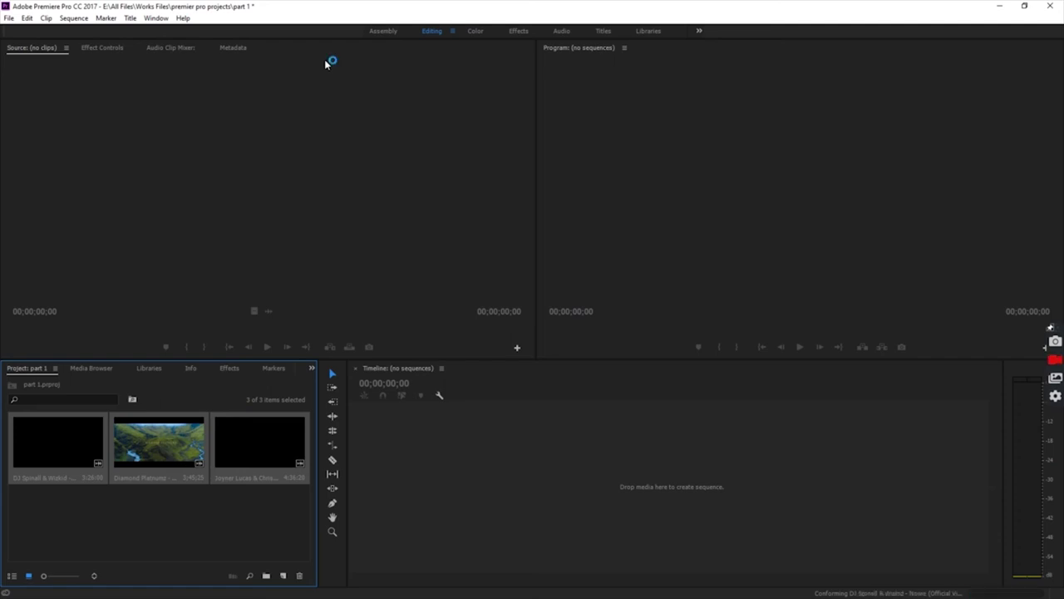
- Clear the clip selection, then select the DJ Spinall & Wizkid clip
left_click(128, 511)
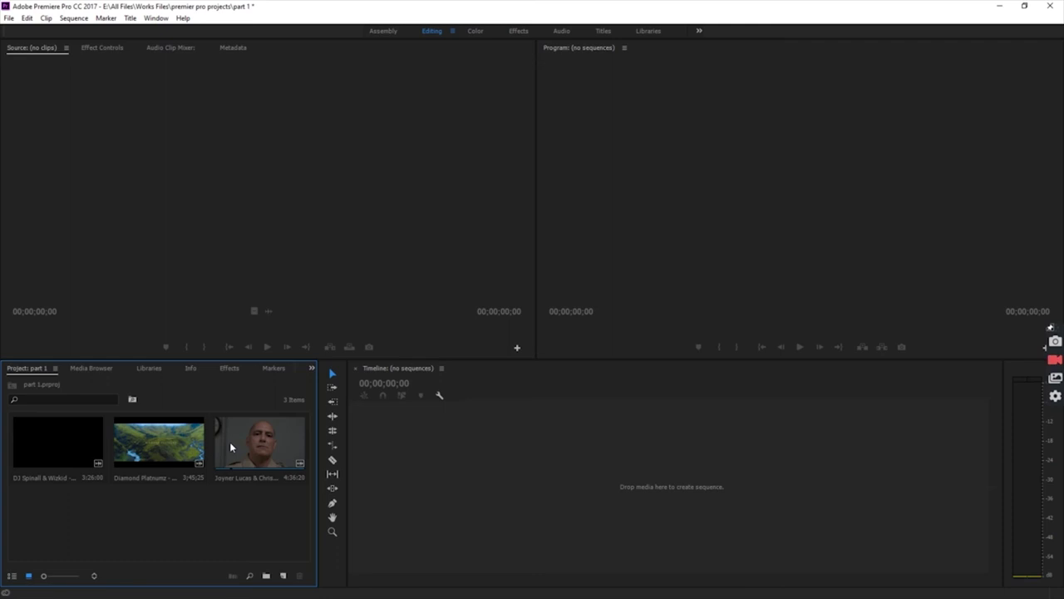
left_click(51, 441)
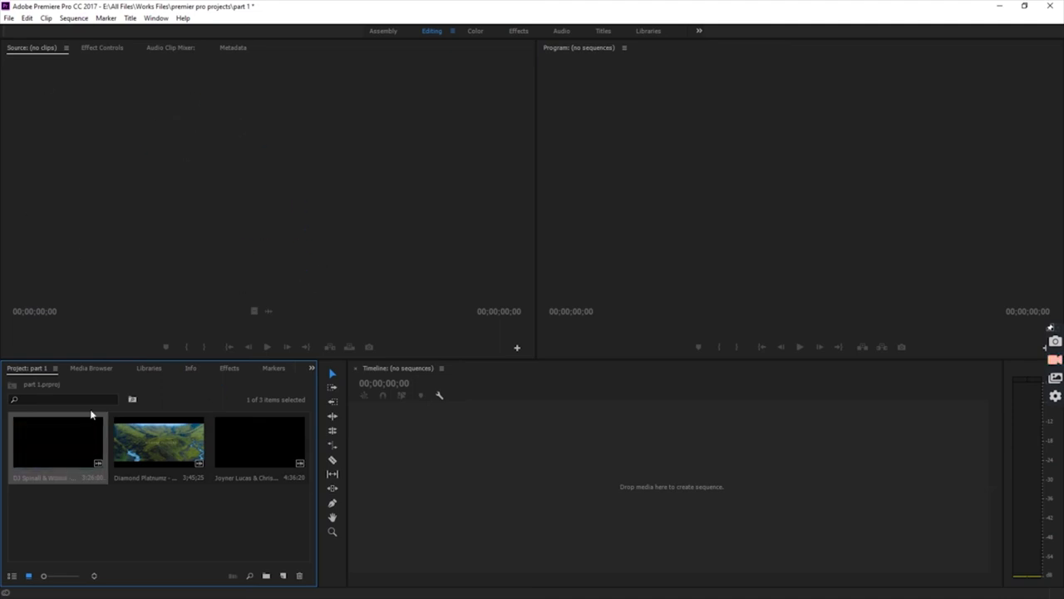
- Load the DJ Spinall & Wizkid Nowo clip into the Source Monitor for preview
double_click(61, 440)
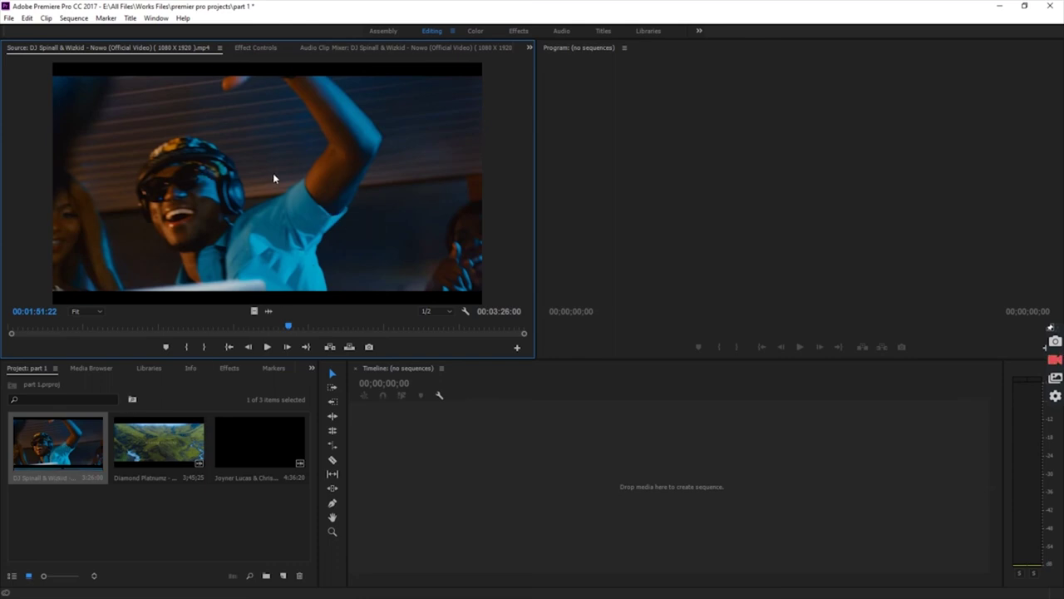
left_click(236, 106)
left_click(739, 472)
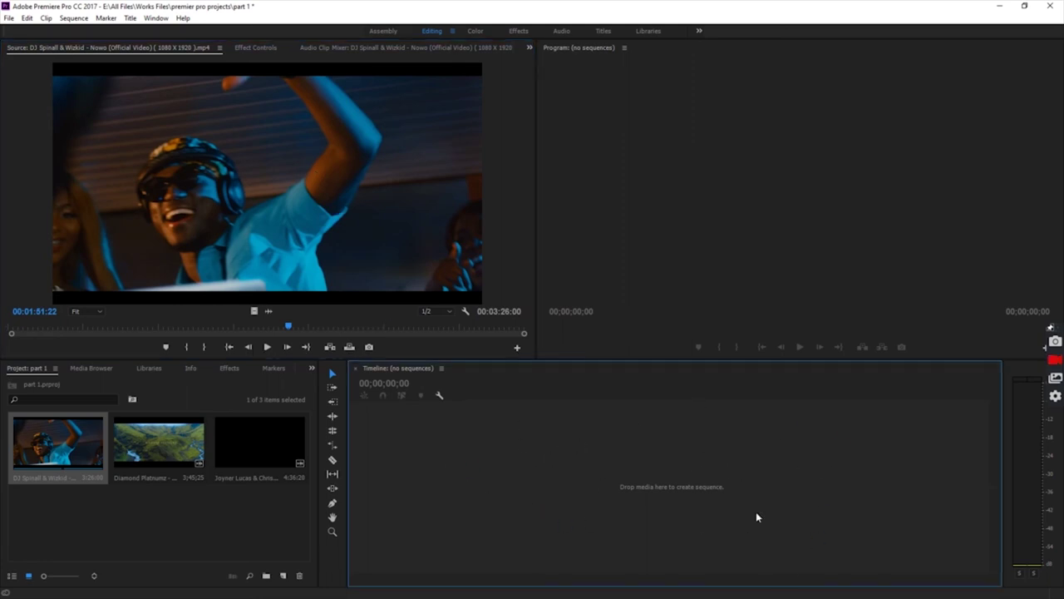
left_click(201, 81)
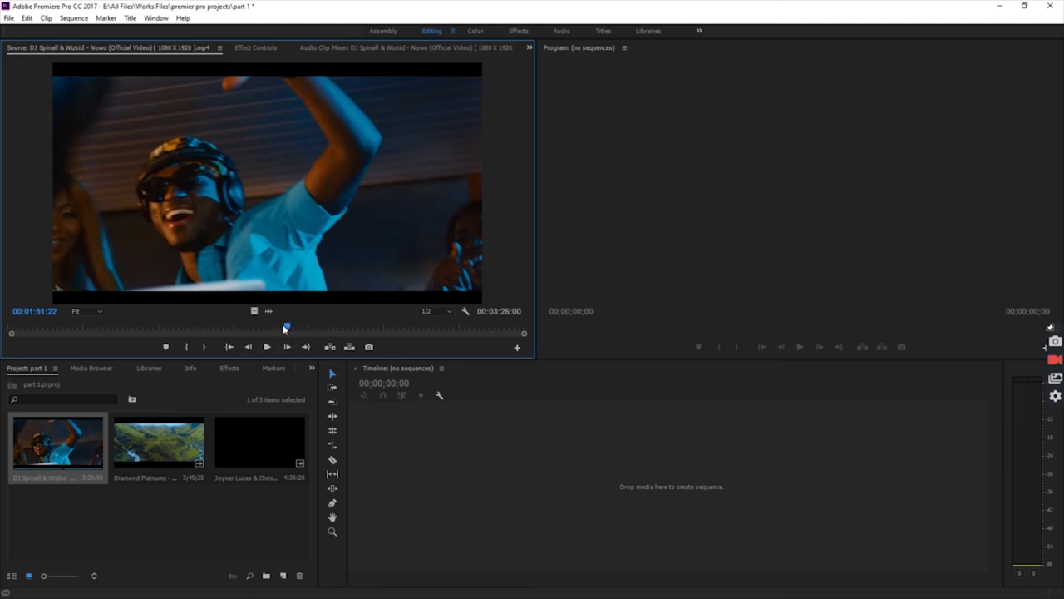
- Rewind the clip to its start and play a short portion of it
left_click_drag(286, 328, 11, 327)
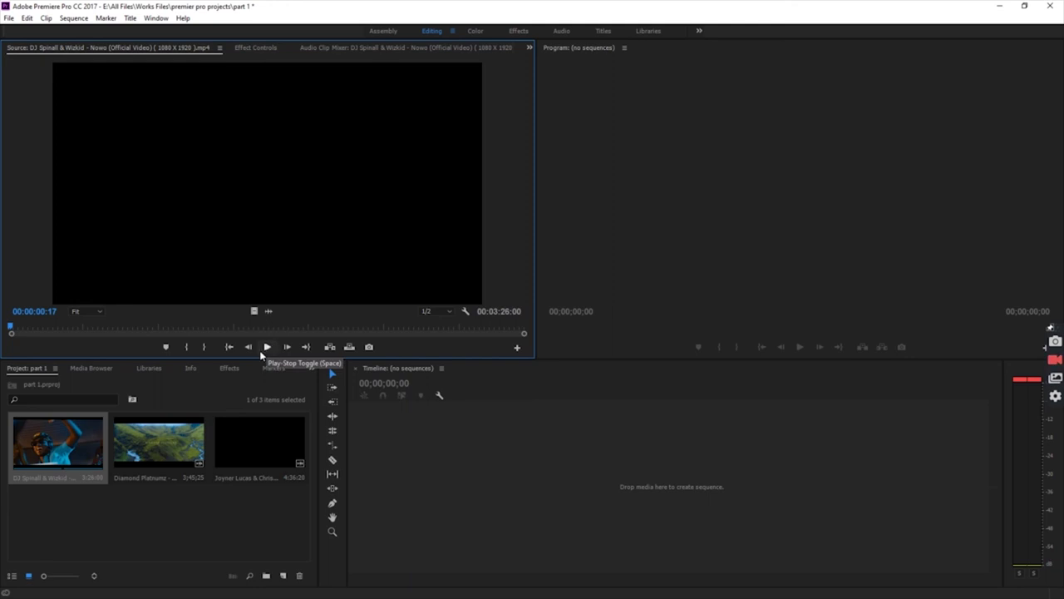
left_click(267, 347)
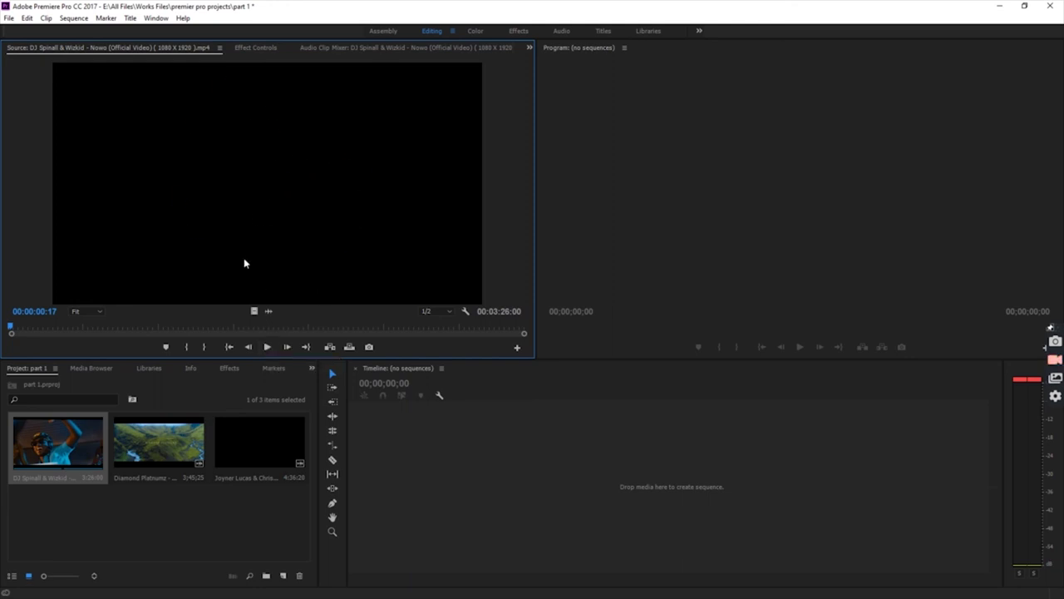
left_click(266, 347)
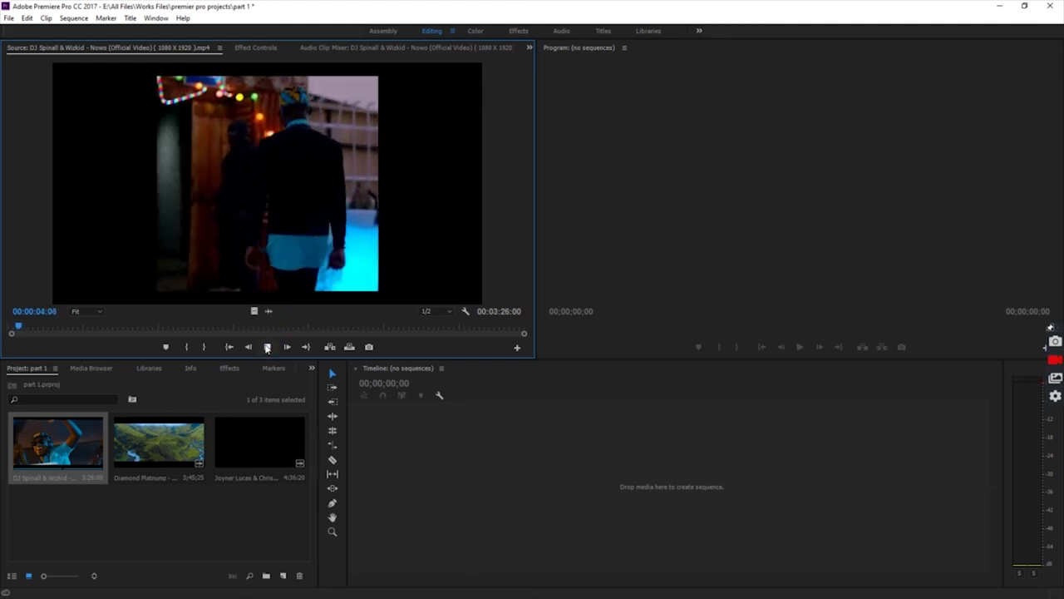
left_click(267, 347)
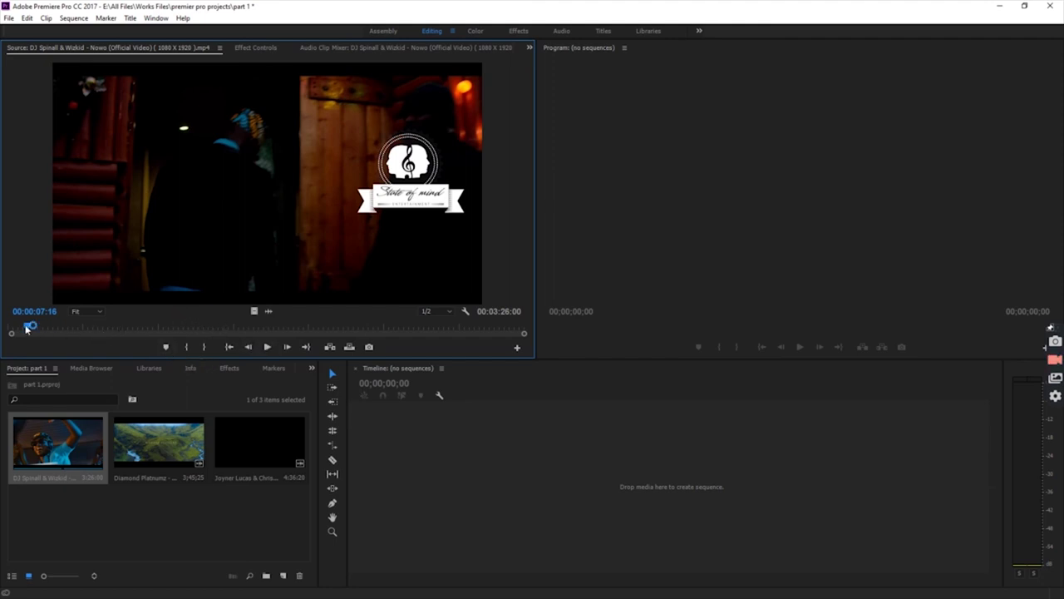
- Scrub the Source playhead to 00:00:38:00, the drink-pouring shot
left_click_drag(25, 329, 96, 328)
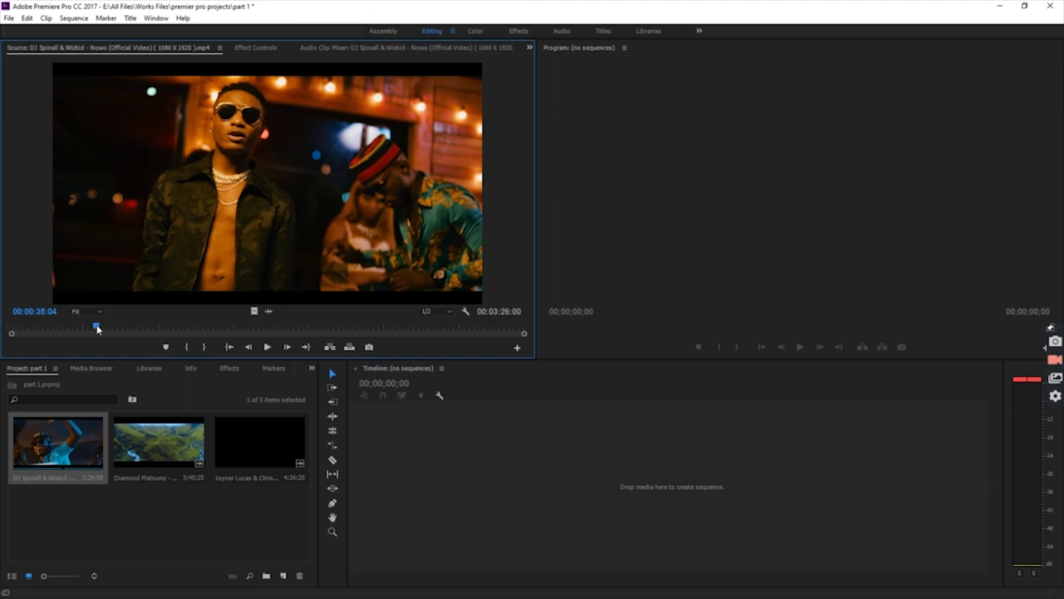
left_click_drag(97, 328, 146, 327)
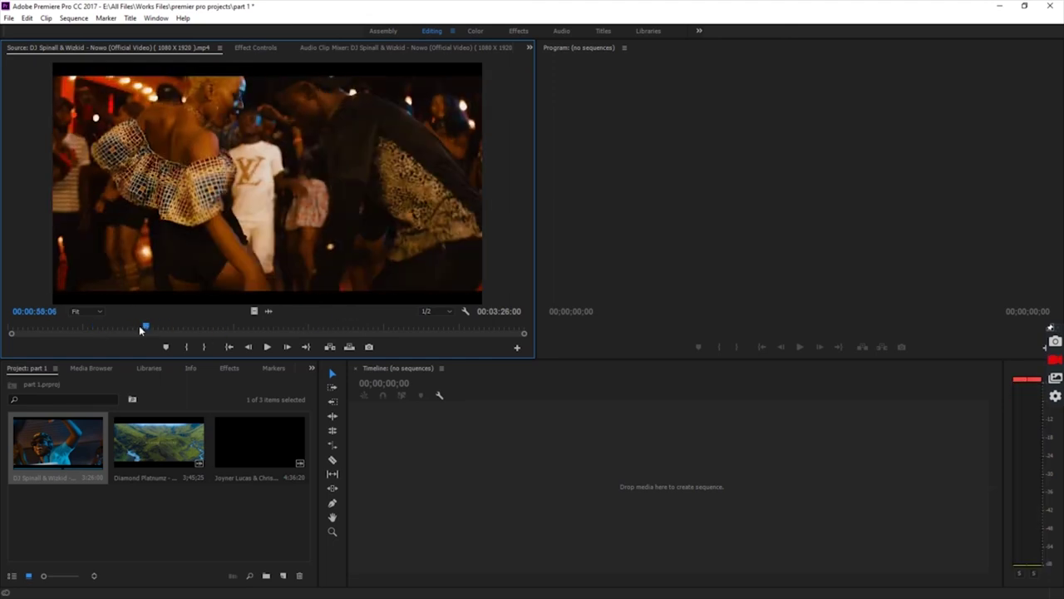
left_click_drag(142, 329, 102, 326)
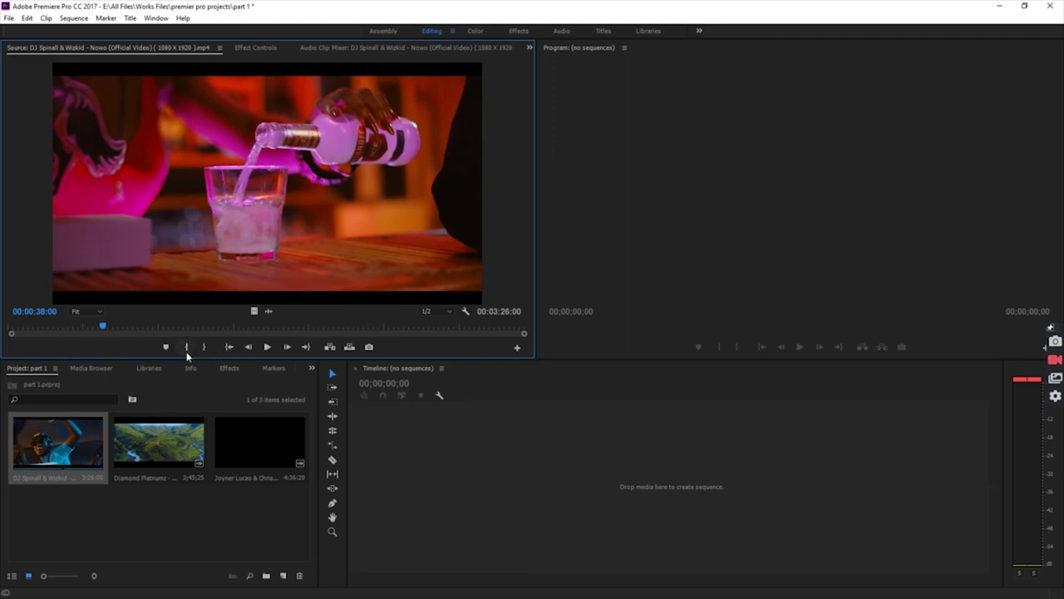
- Mark a trial range from In 00:00:38:00 to Out 00:00:49:02 on the first music-video clip
left_click(188, 347)
left_click(188, 347)
left_click(184, 344)
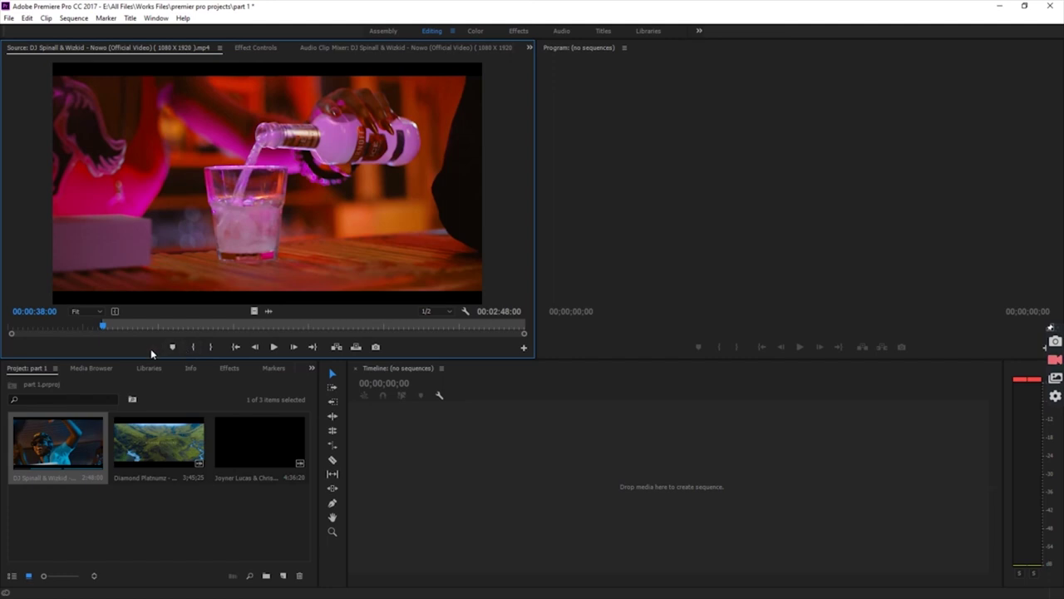
left_click(106, 342)
left_click_drag(105, 328, 131, 329)
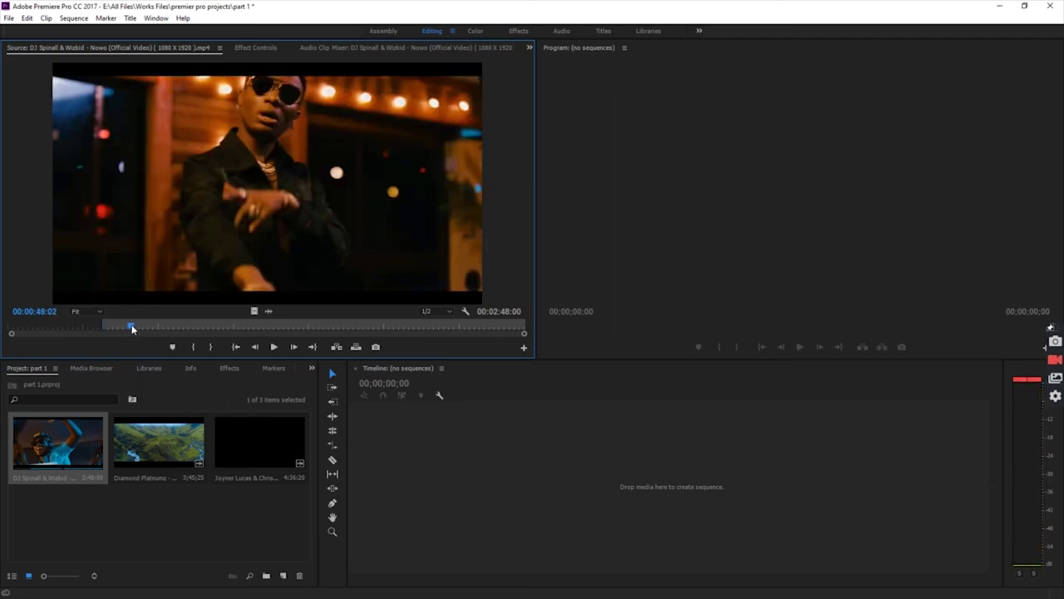
left_click(132, 328)
left_click(211, 348)
left_click(211, 349)
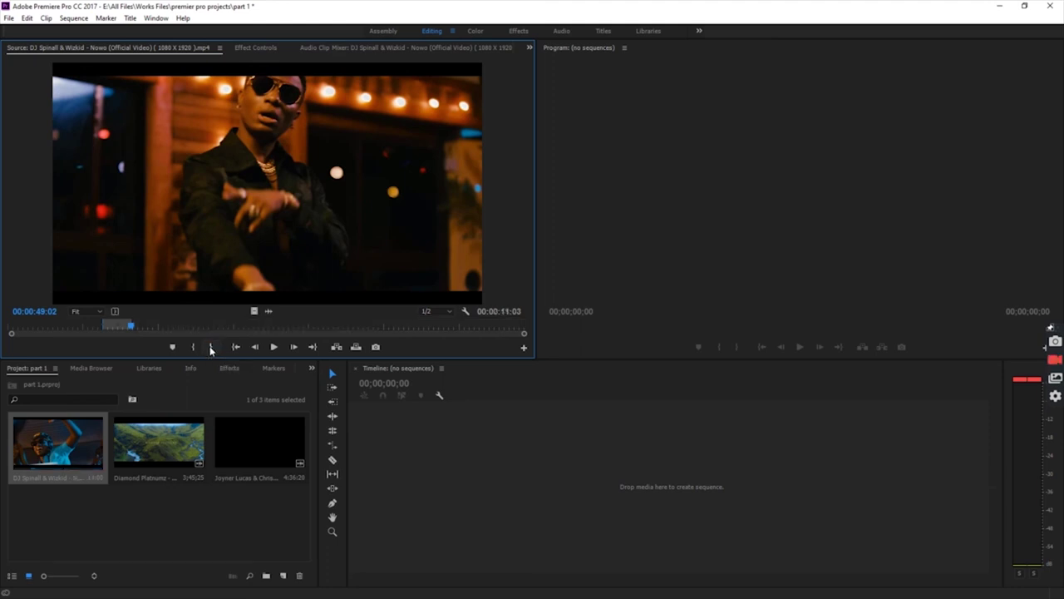
- Move the clip's In point to 00:00:55:17
left_click(133, 327)
left_click_drag(133, 327, 163, 326)
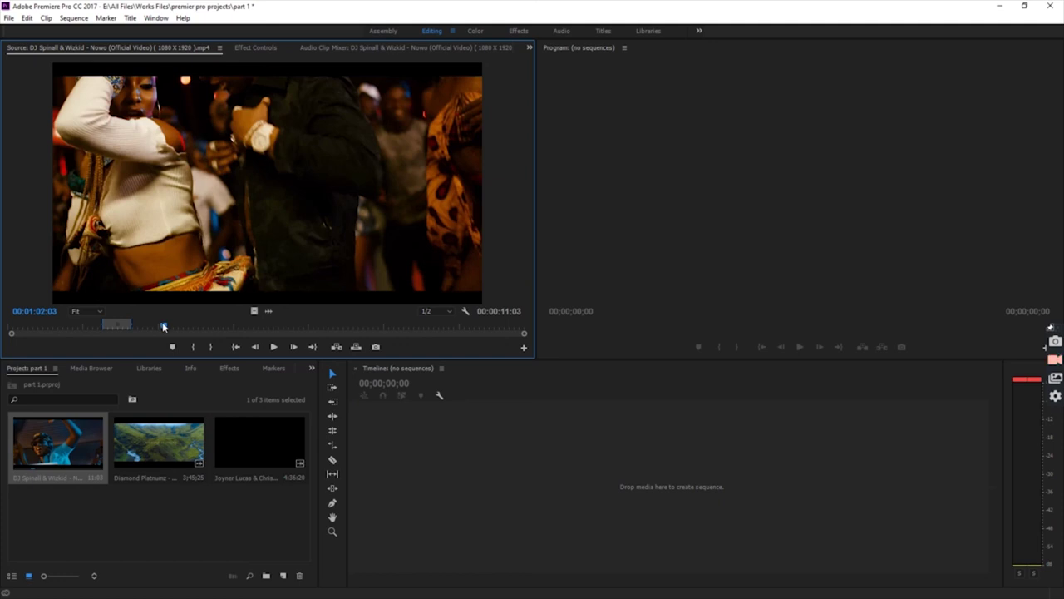
left_click_drag(163, 327, 147, 327)
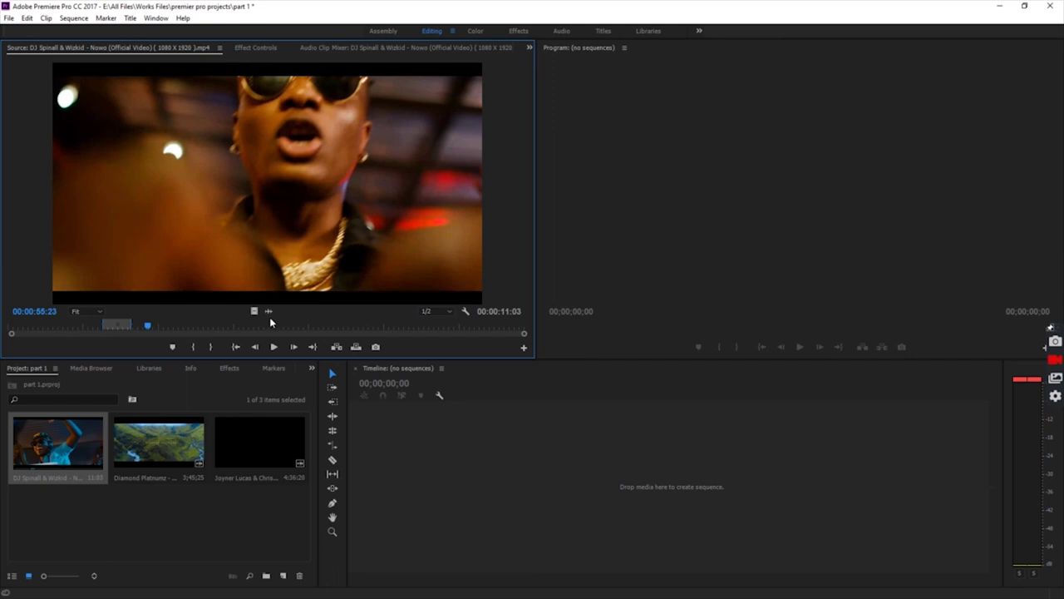
left_click(144, 324)
left_click(192, 347)
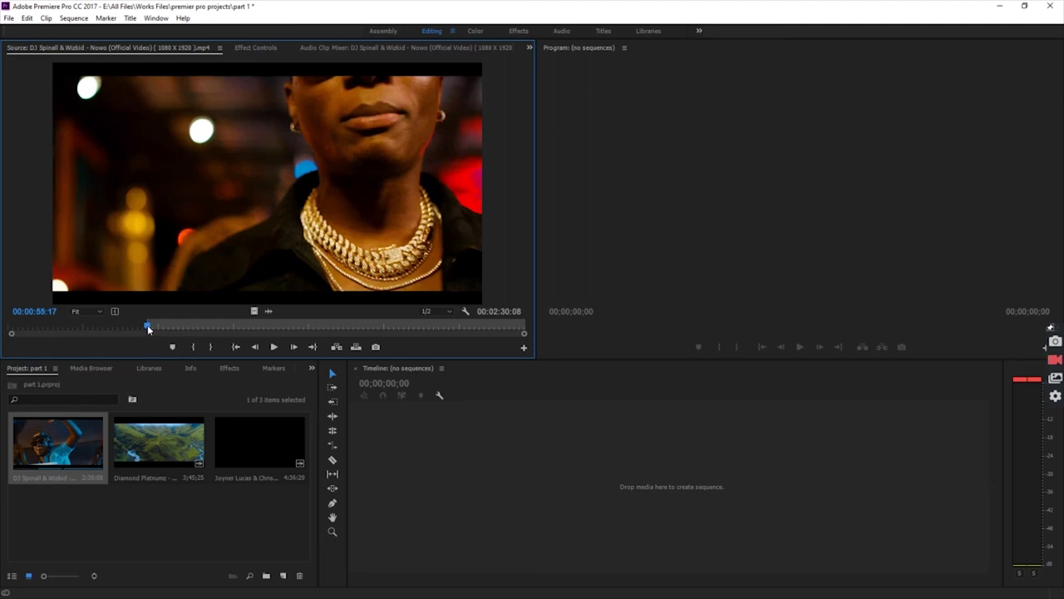
- Set the Out point at 00:01:07:16 and build a sequence from the 12-second portion
left_click_drag(152, 329, 179, 329)
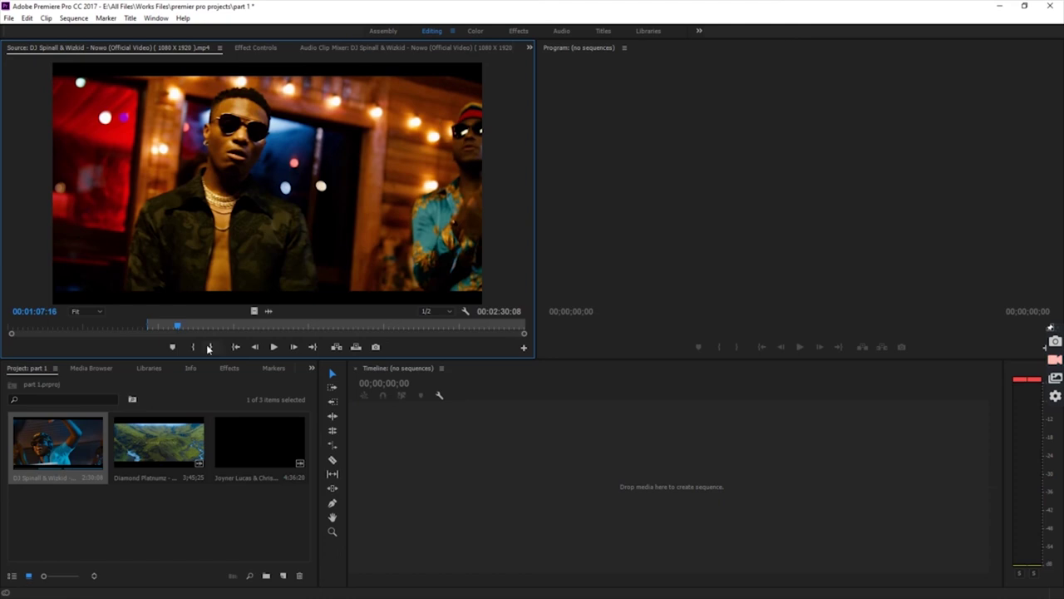
left_click(207, 349)
left_click(208, 349)
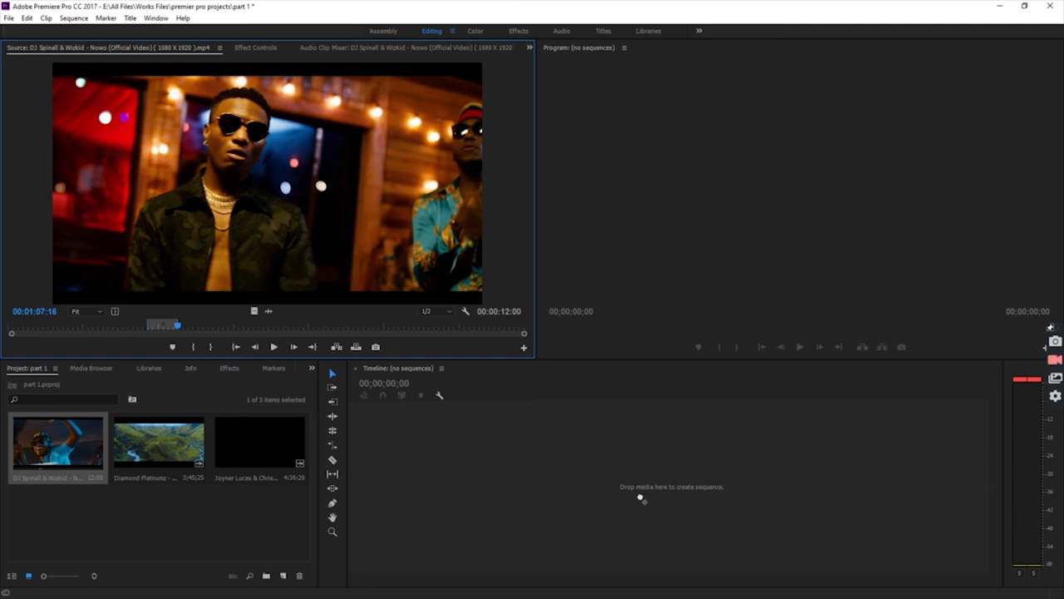
left_click_drag(640, 498, 639, 499)
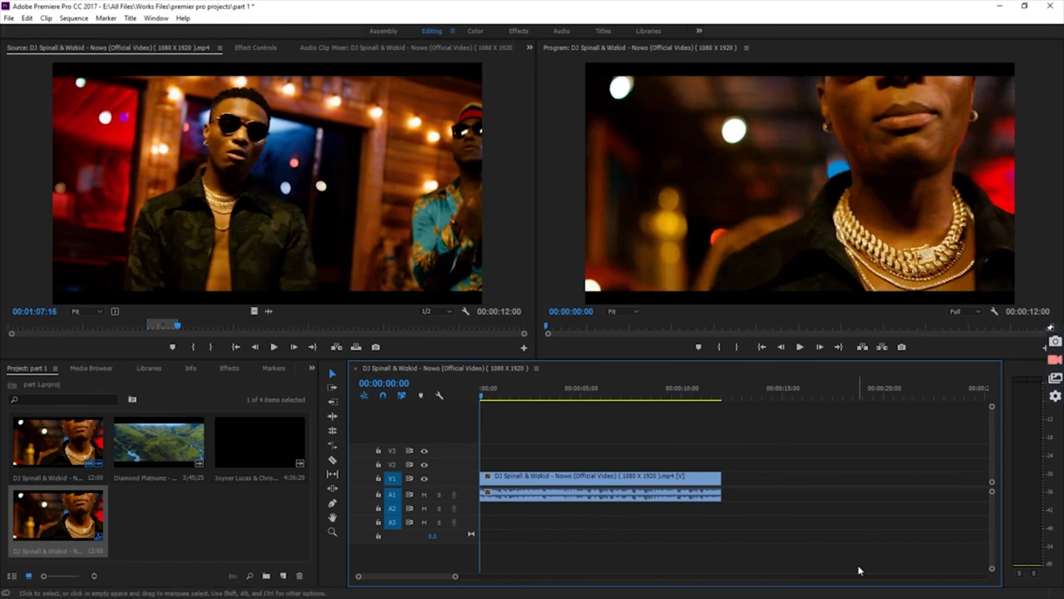
- Clear the DJ Spinall & Wizkid clip from the new sequence, leaving its tracks empty
right_click(591, 485)
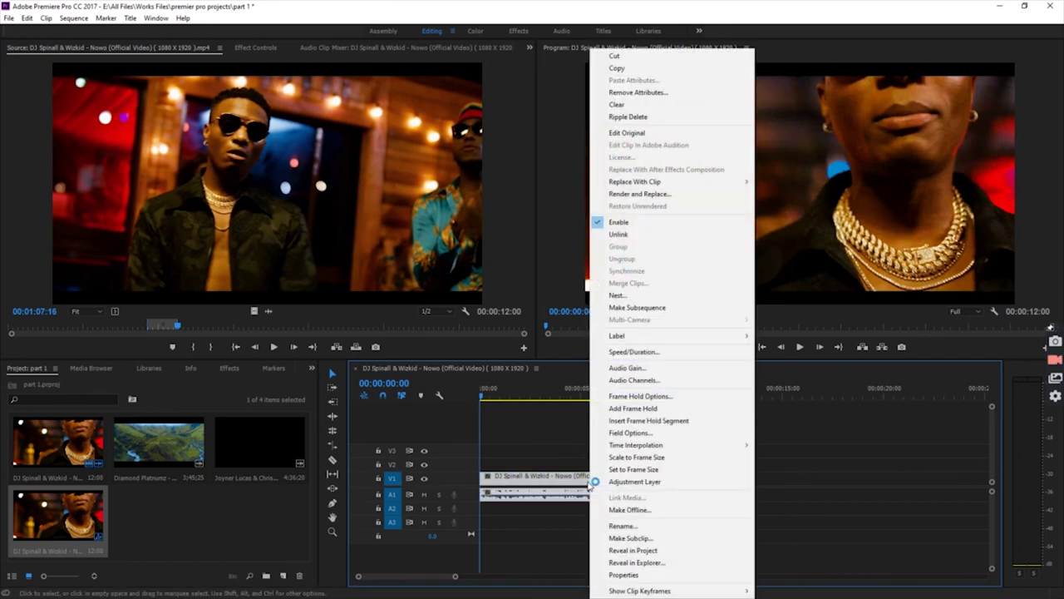
left_click(609, 105)
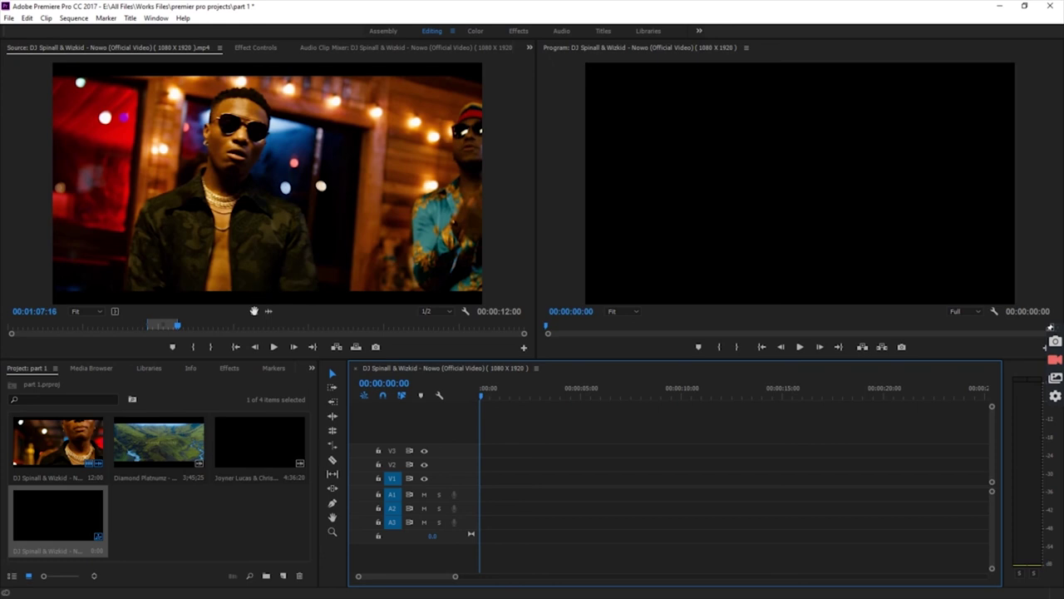
- Put the 12-second clip's video on V2 and its audio on A1, then select both clips
left_click(254, 311)
left_click_drag(253, 311, 487, 468)
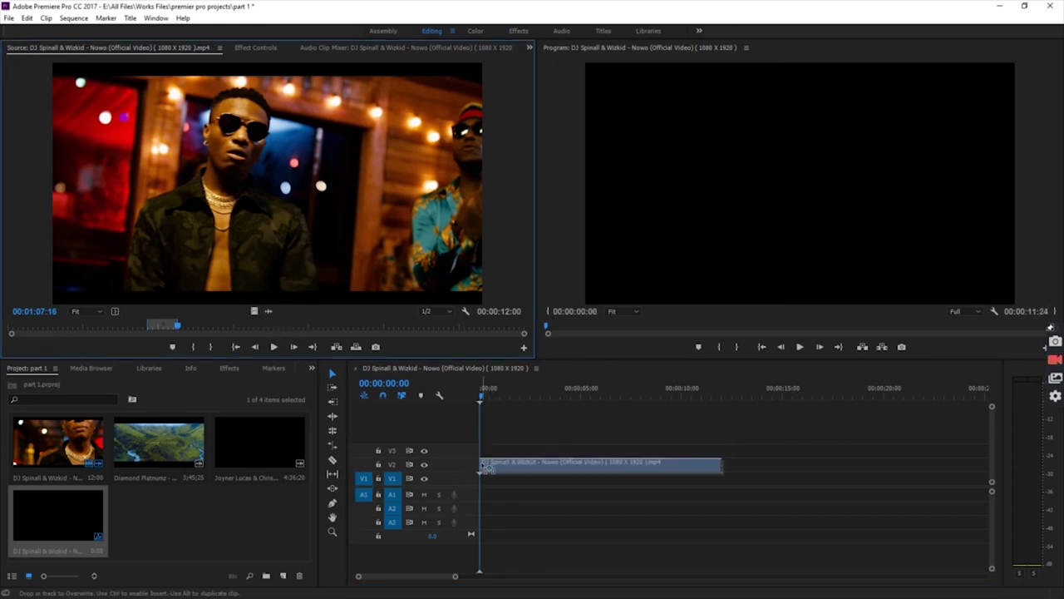
left_click_drag(487, 468, 494, 467)
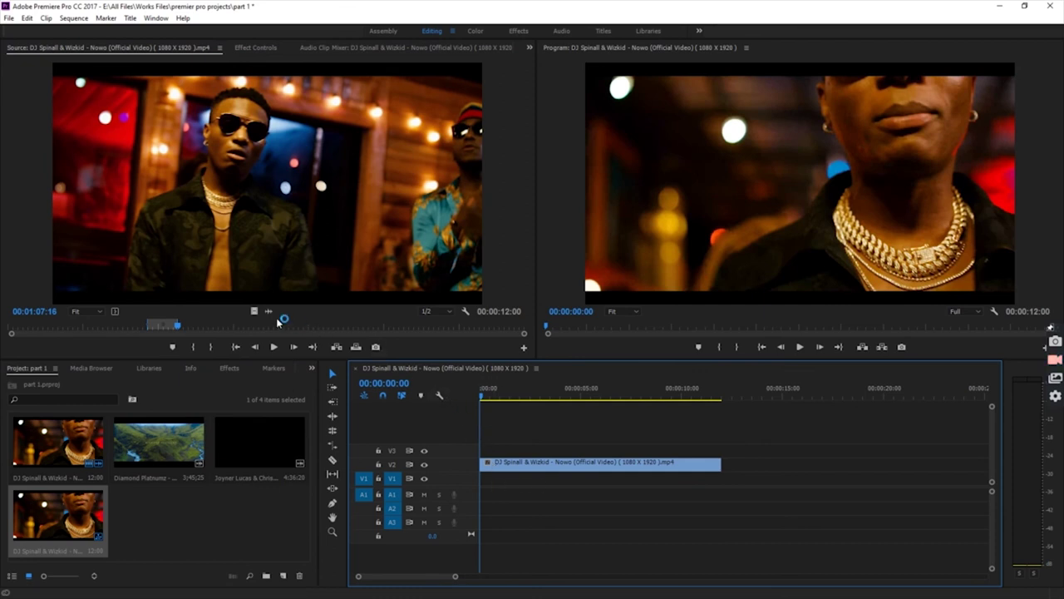
mouse_move(269, 311)
left_mouse_down()
mouse_move(510, 482)
mouse_move(484, 479)
mouse_move(490, 497)
left_mouse_up()
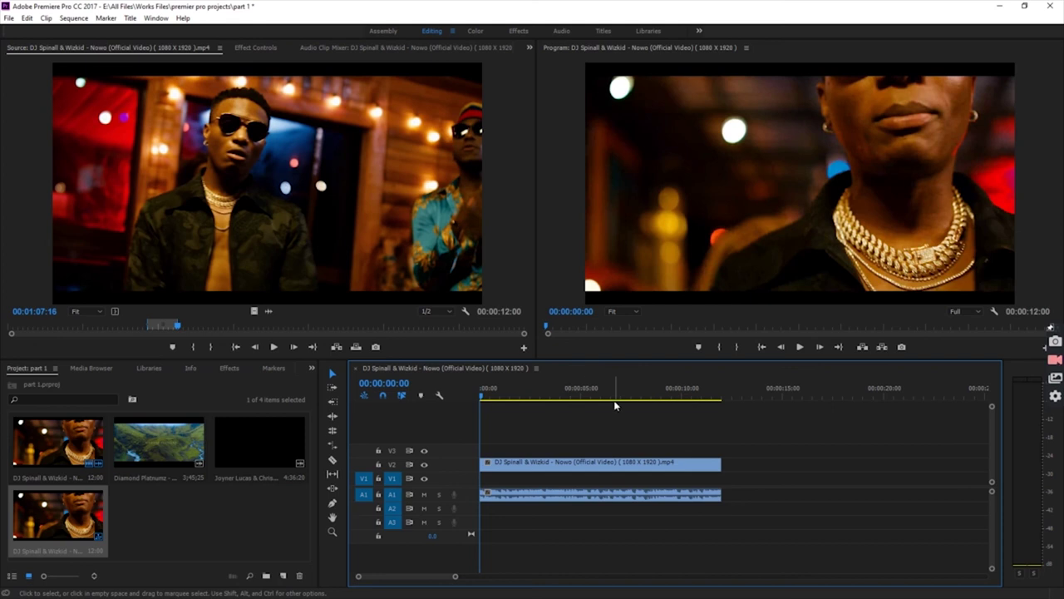
left_click(581, 468)
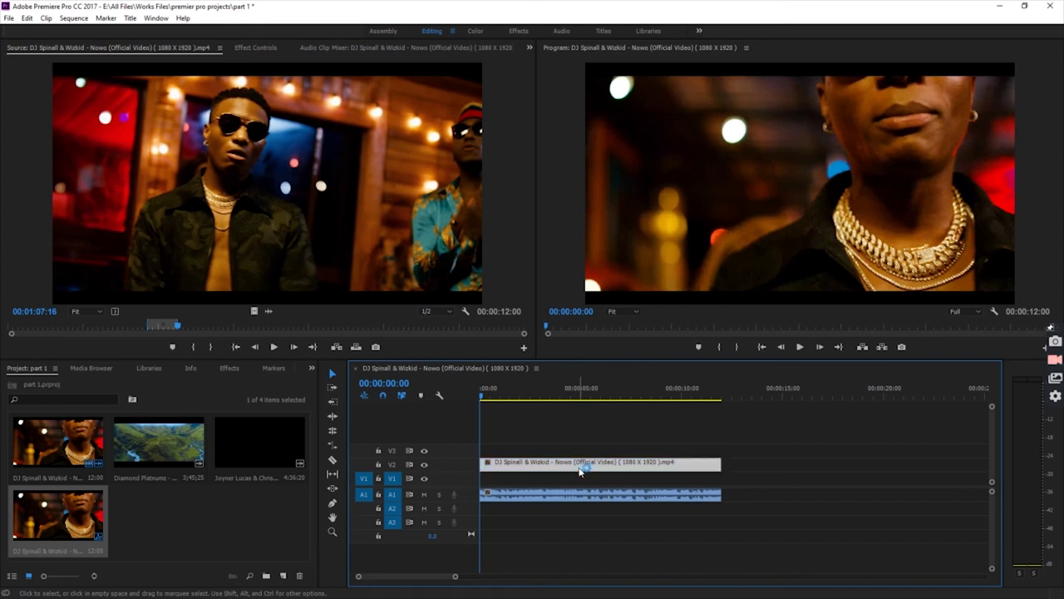
left_click(574, 494)
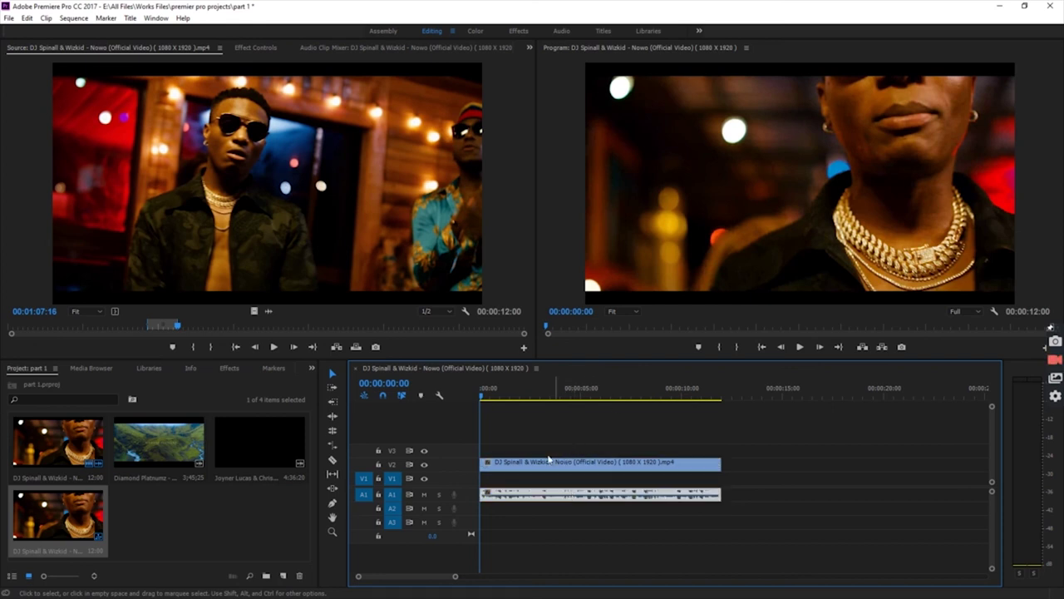